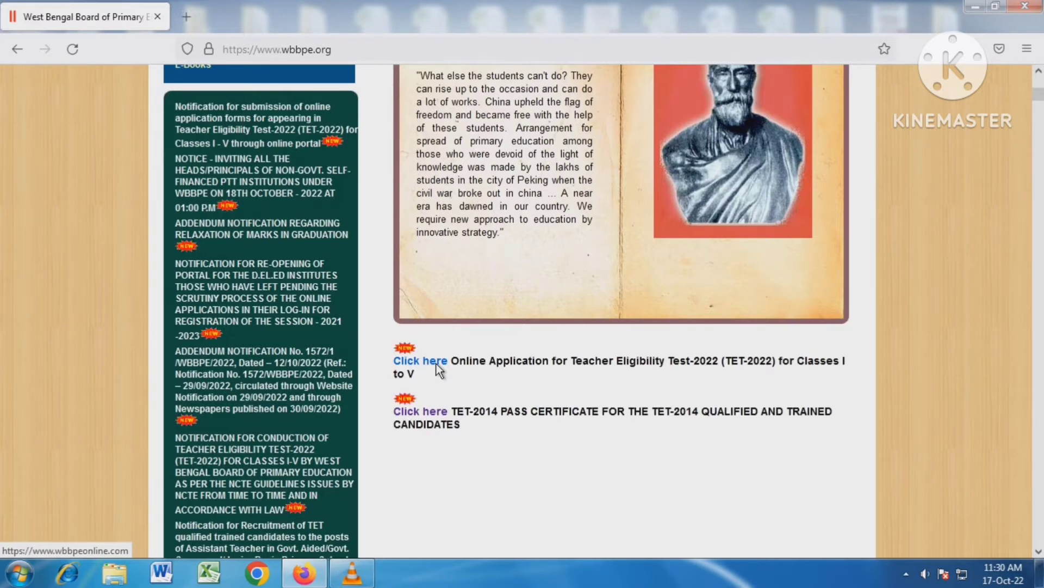
Follow the wbbpe.org 'Click here' link for the TET-2022 (Classes I to V) online application.
left_click(436, 363)
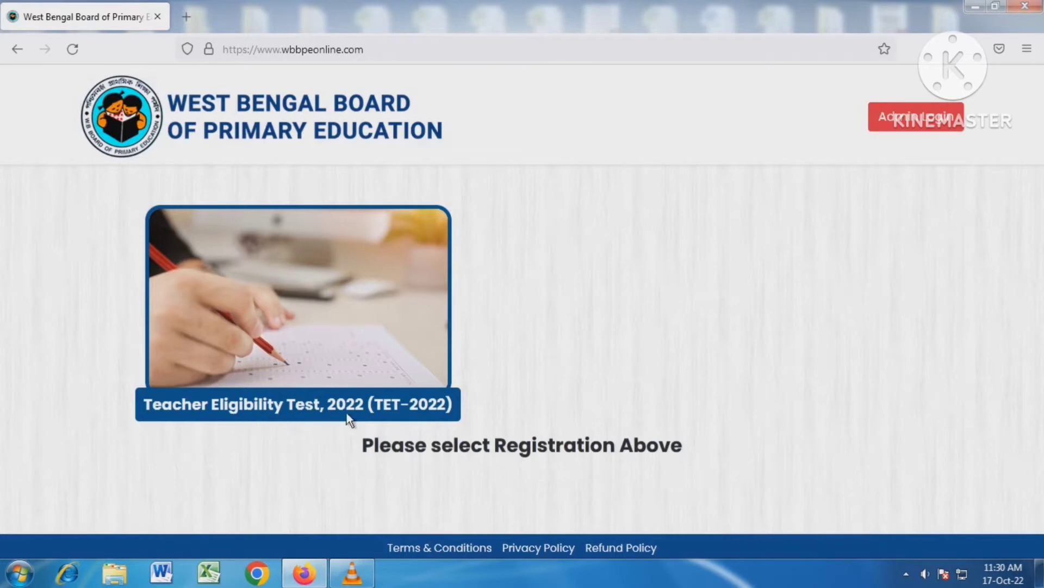
Open the Teacher Eligibility Test, 2022 card and browse the notice board's 14.10.2022 notices.
left_click(403, 413)
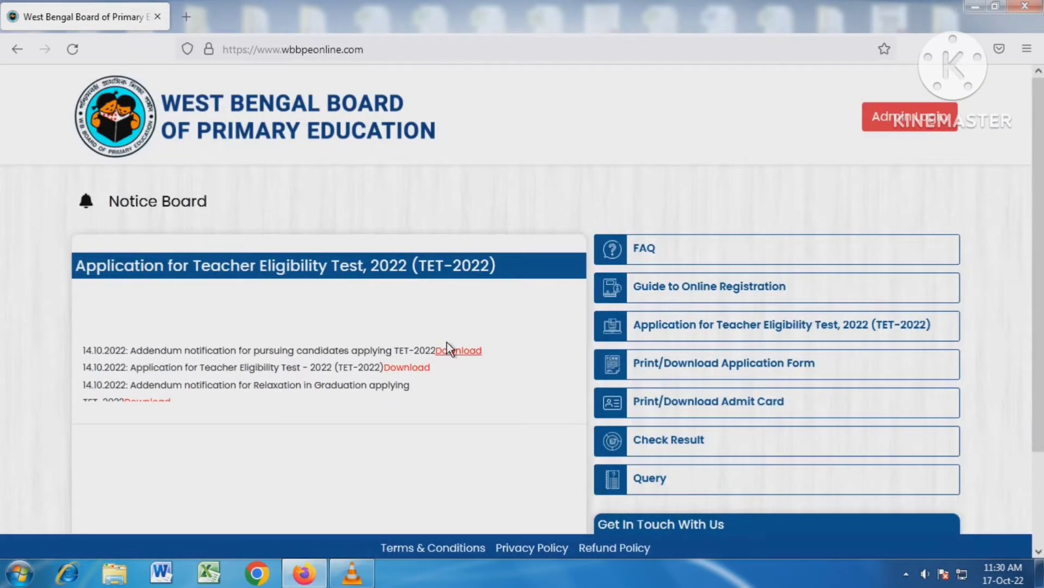
scroll(422, 366, "down", 2)
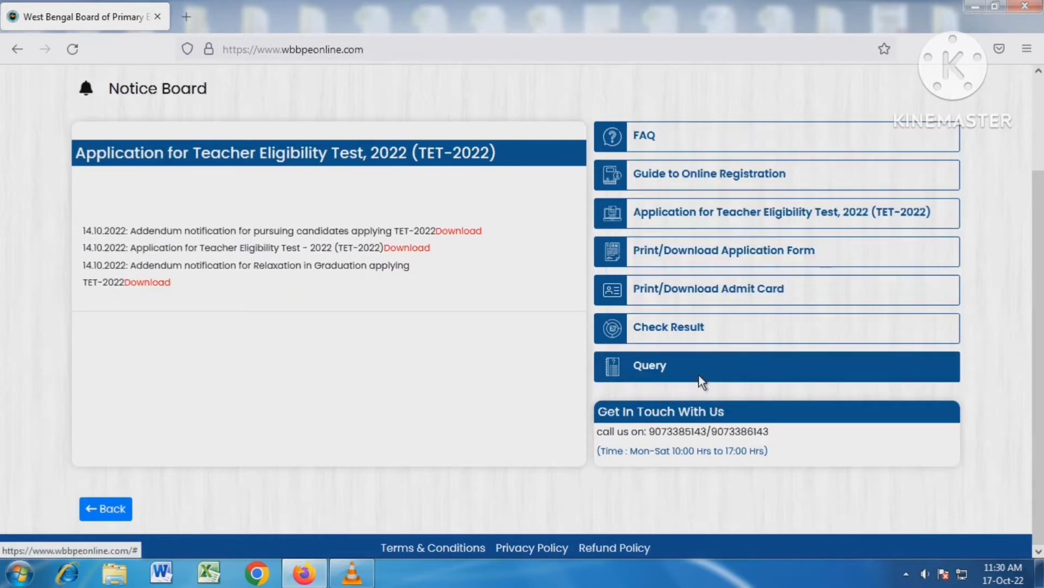
scroll(379, 429, "up", 2)
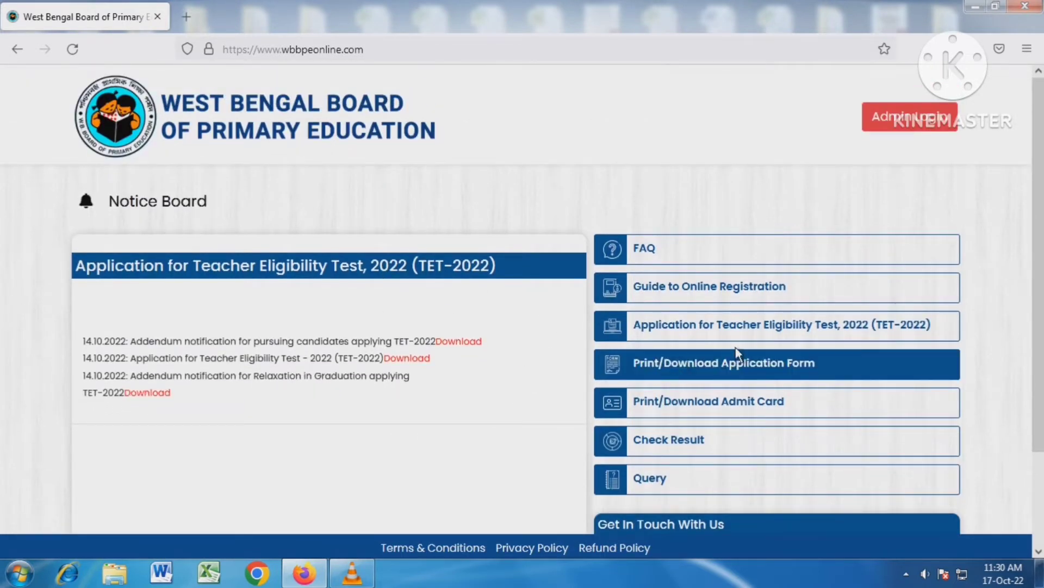
Start the TET-2022 pre-registration and enter the applicant's e-mail address and mobile number.
left_click(869, 333)
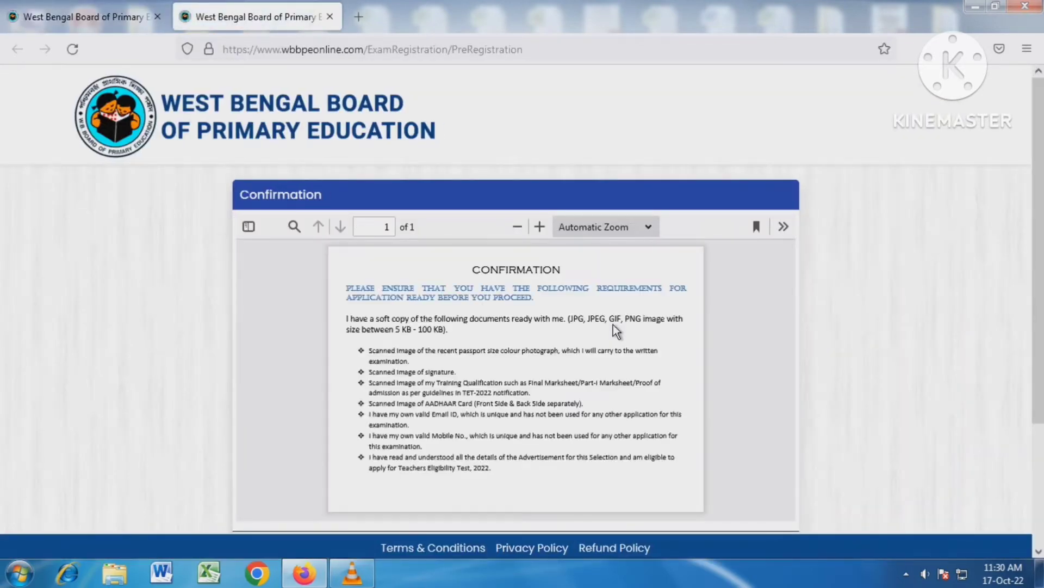
scroll(609, 325, "down", 2)
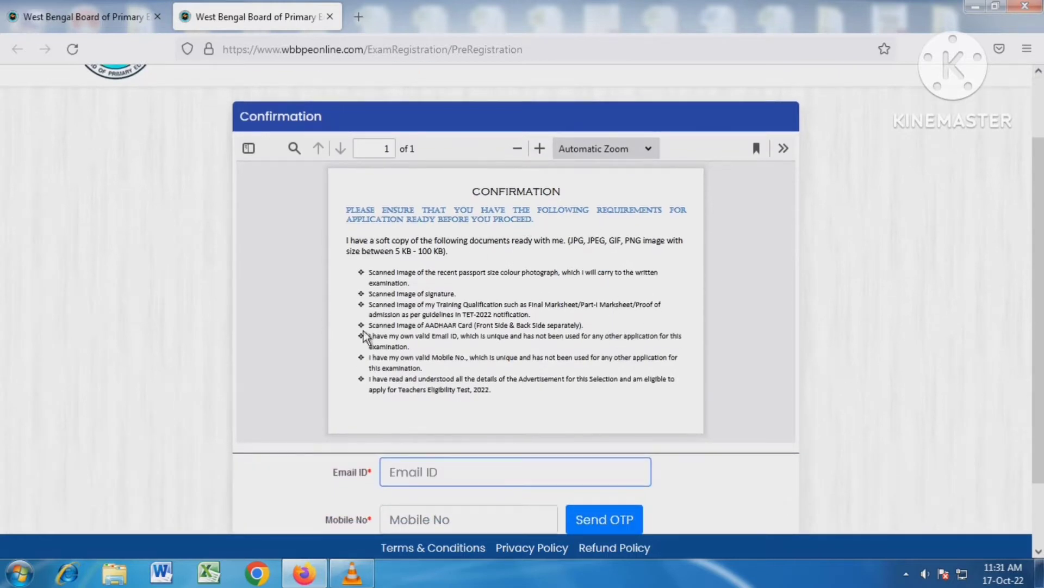
scroll(538, 373, "down", 2)
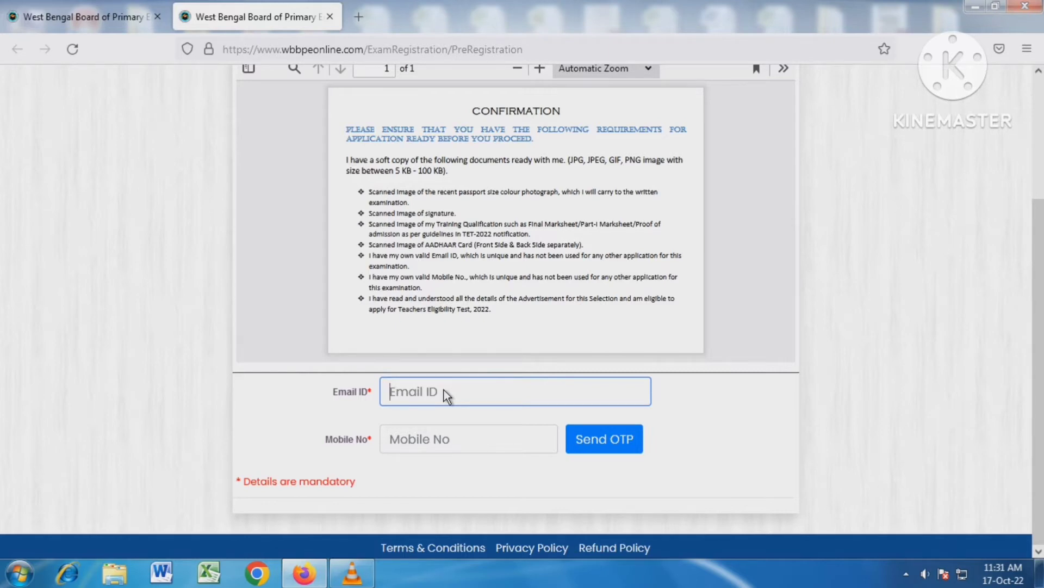
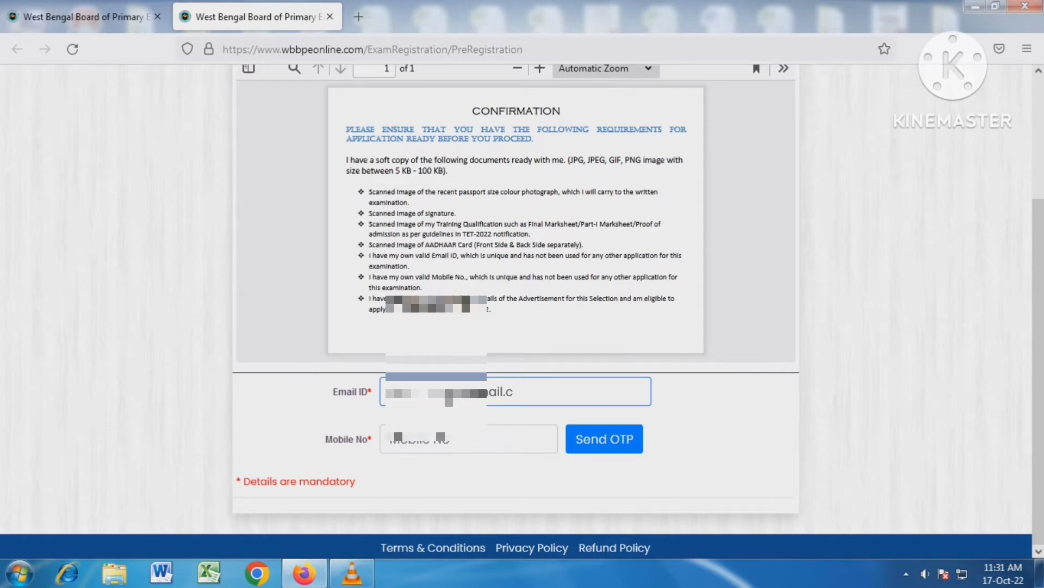
left_click(427, 445)
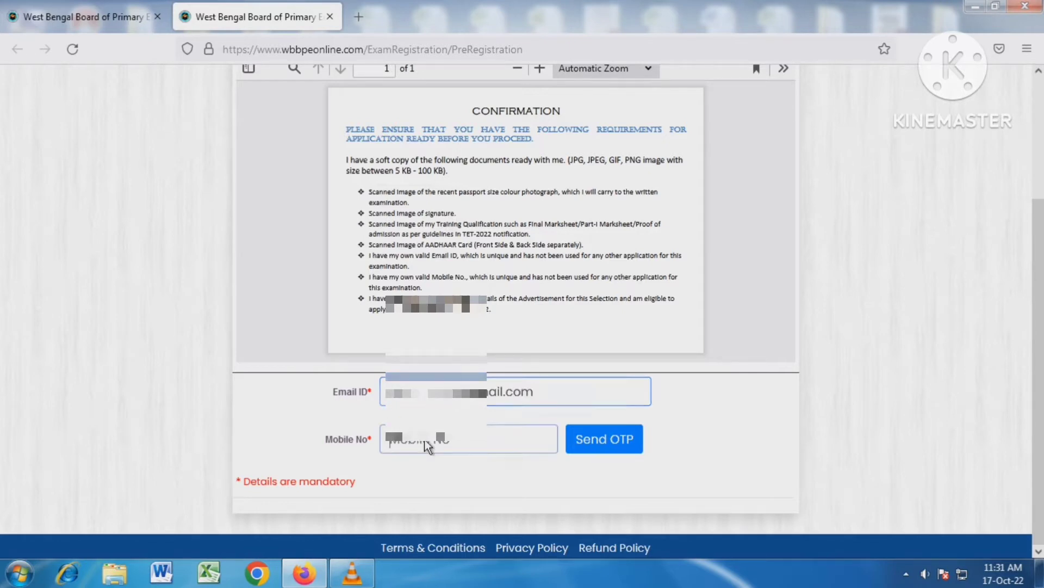
type("???????")
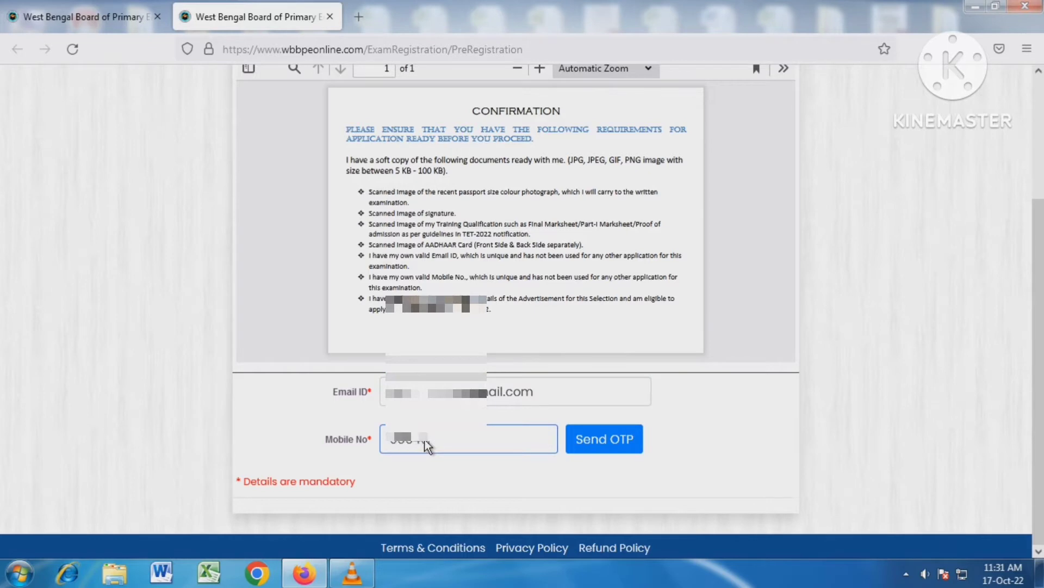
type("???")
Verify the mobile number with the received one-time code and submit to reach the registration form.
left_click(616, 443)
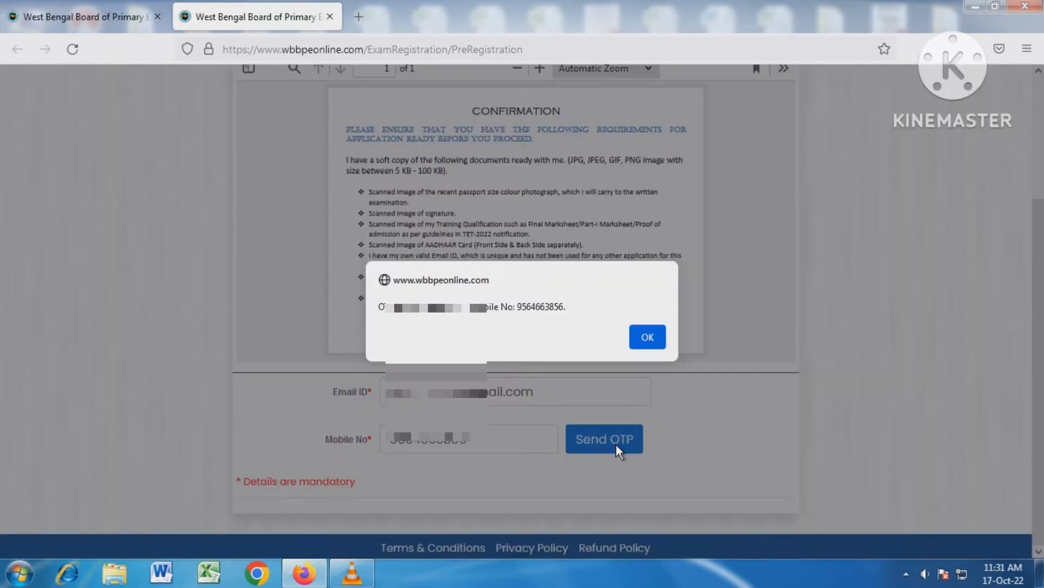
left_click(647, 337)
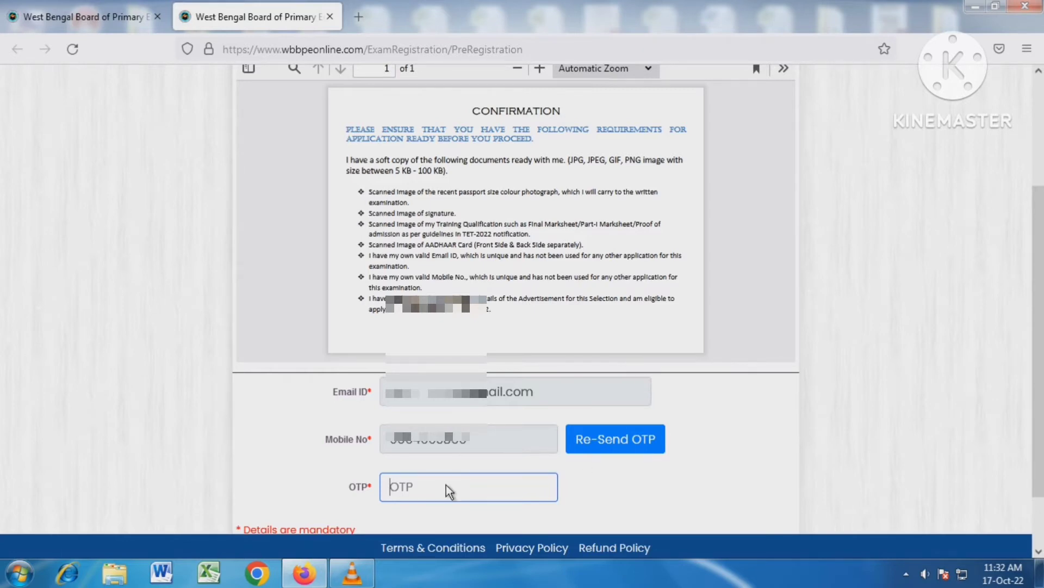
scroll(625, 481, "down", 2)
left_click(436, 487)
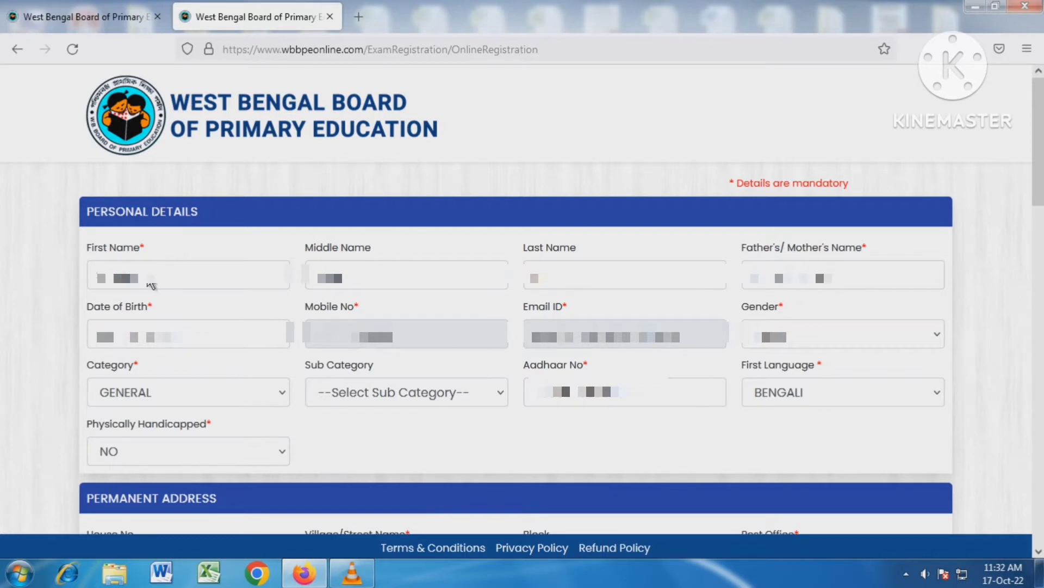
left_click_drag(154, 279, 77, 282)
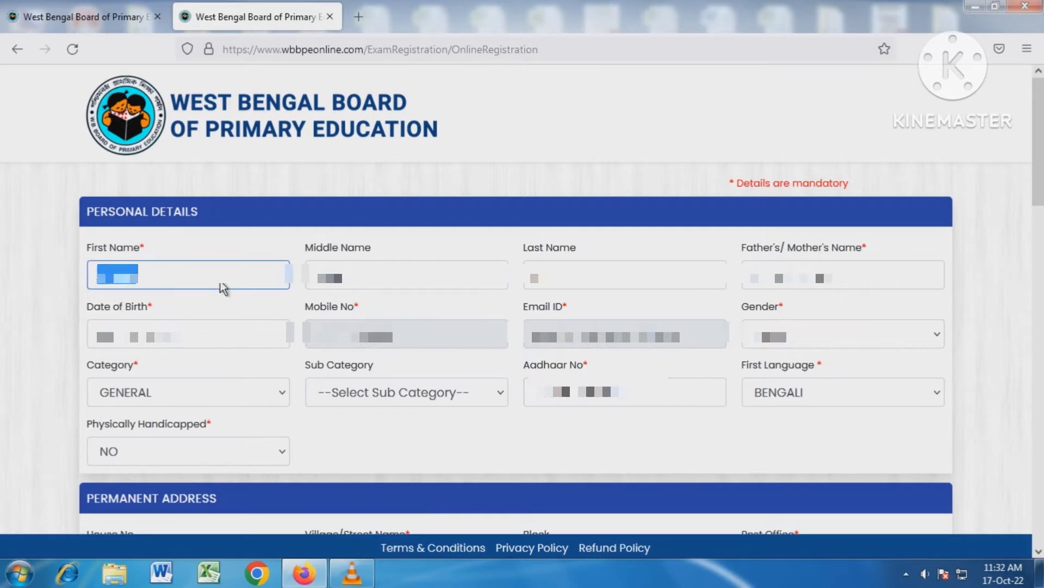
left_click_drag(365, 282, 302, 280)
left_click_drag(592, 282, 509, 278)
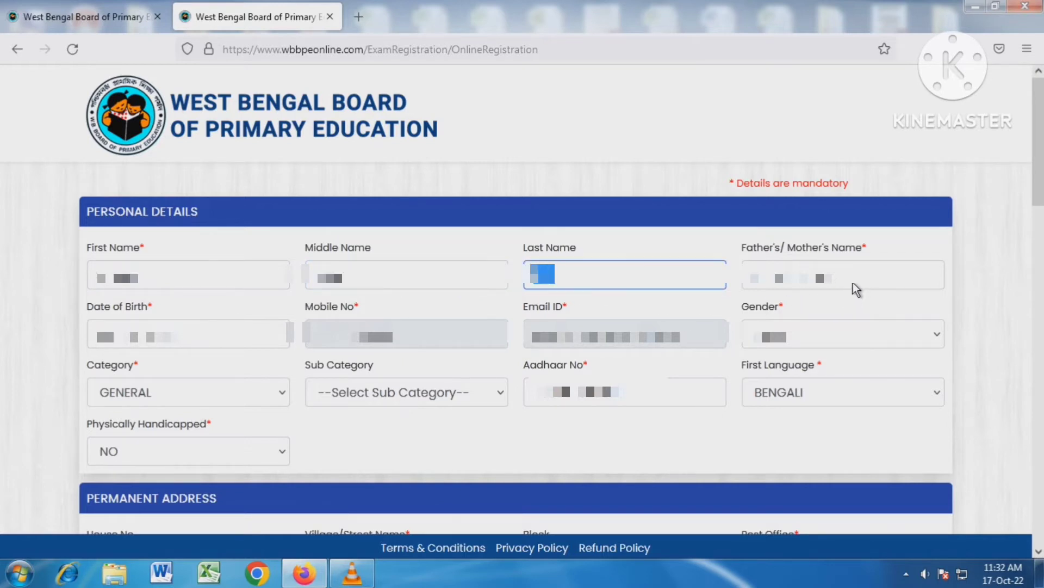
left_click_drag(854, 288, 746, 286)
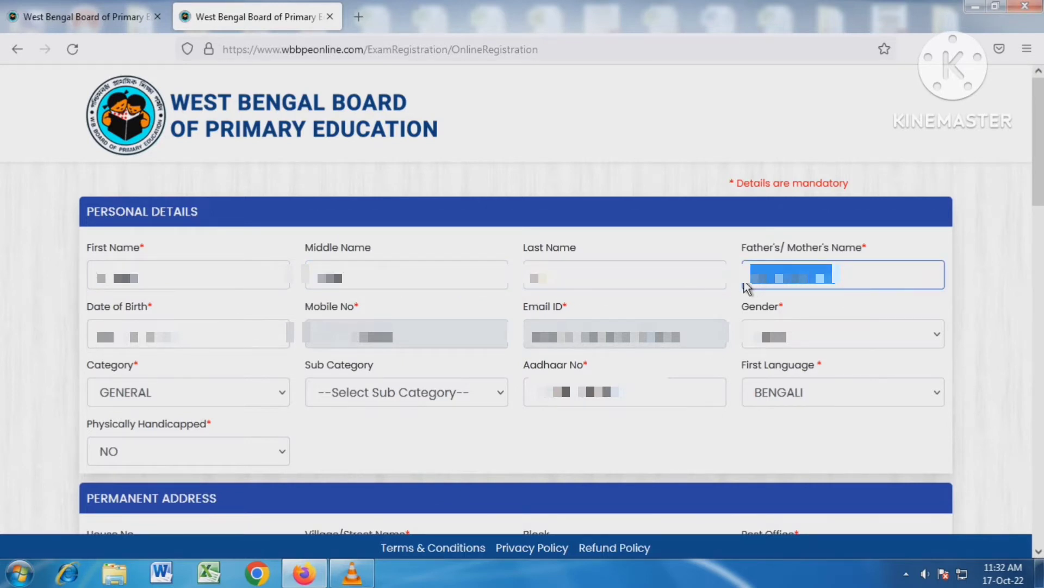
left_click(855, 185)
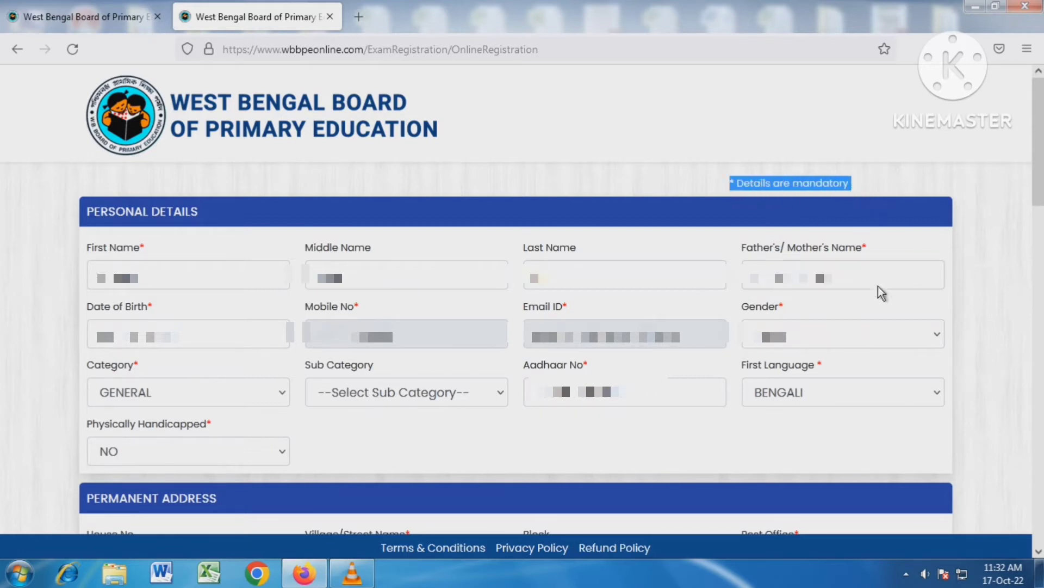
left_click(865, 248)
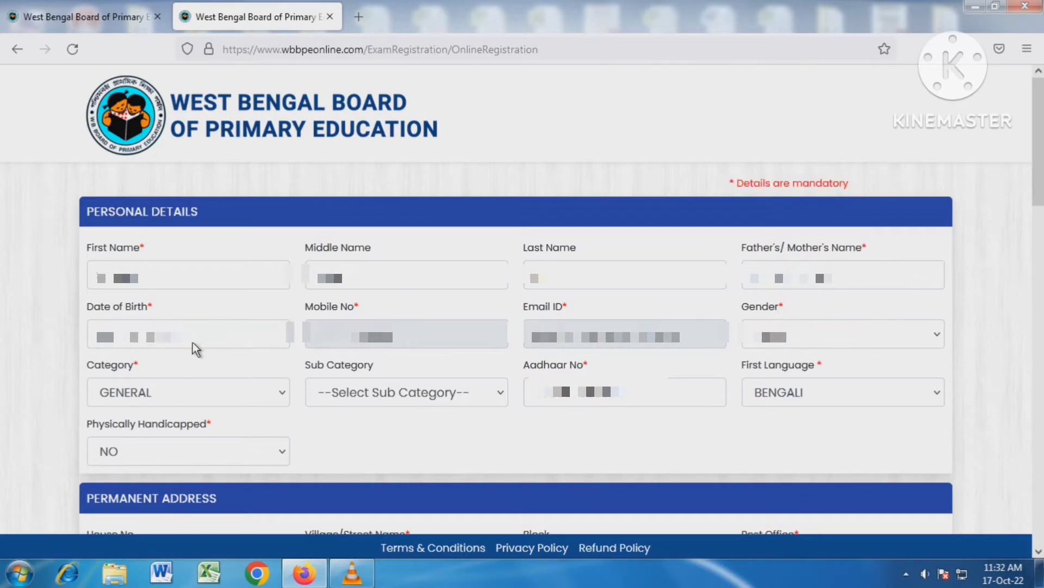
left_click_drag(193, 341, 80, 328)
left_click(364, 429)
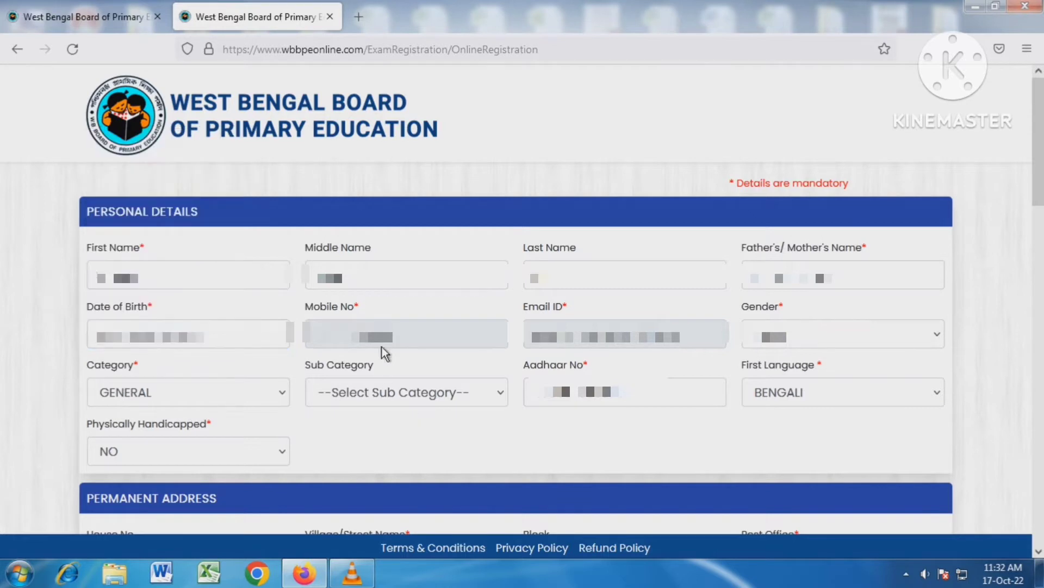
left_click_drag(396, 337, 322, 338)
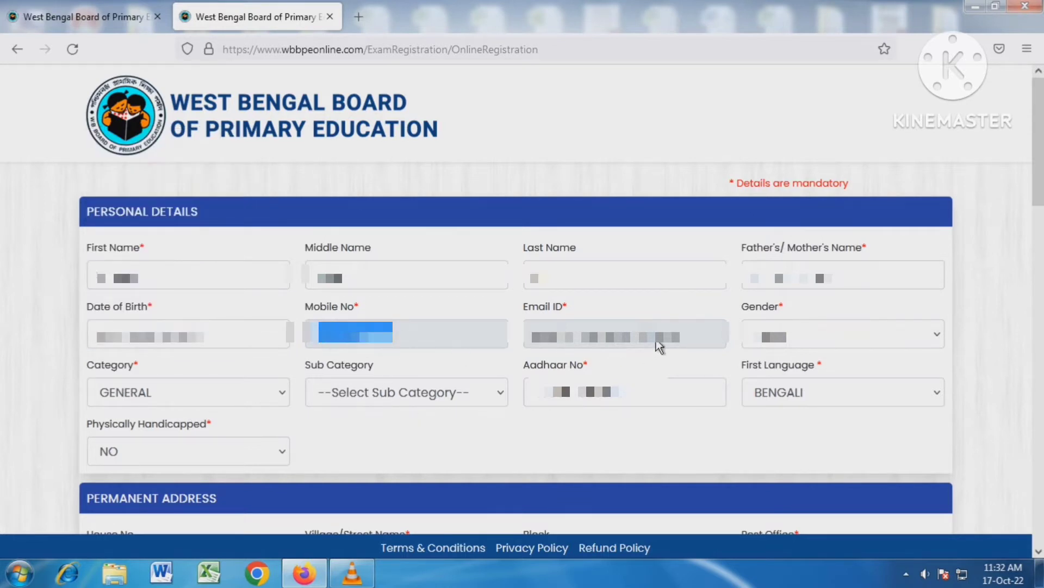
left_click_drag(702, 342, 519, 337)
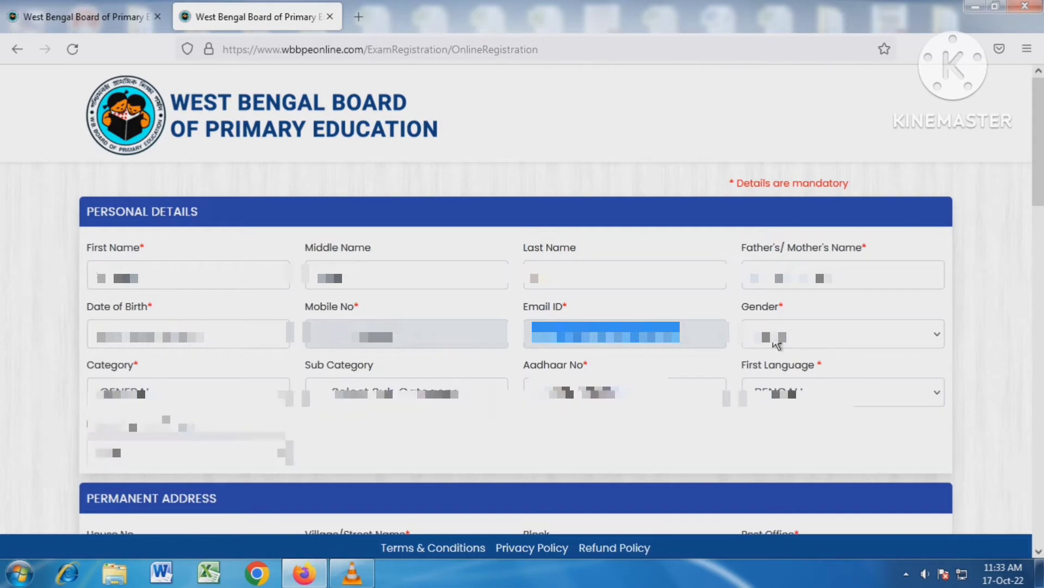
scroll(770, 344, "down", 3)
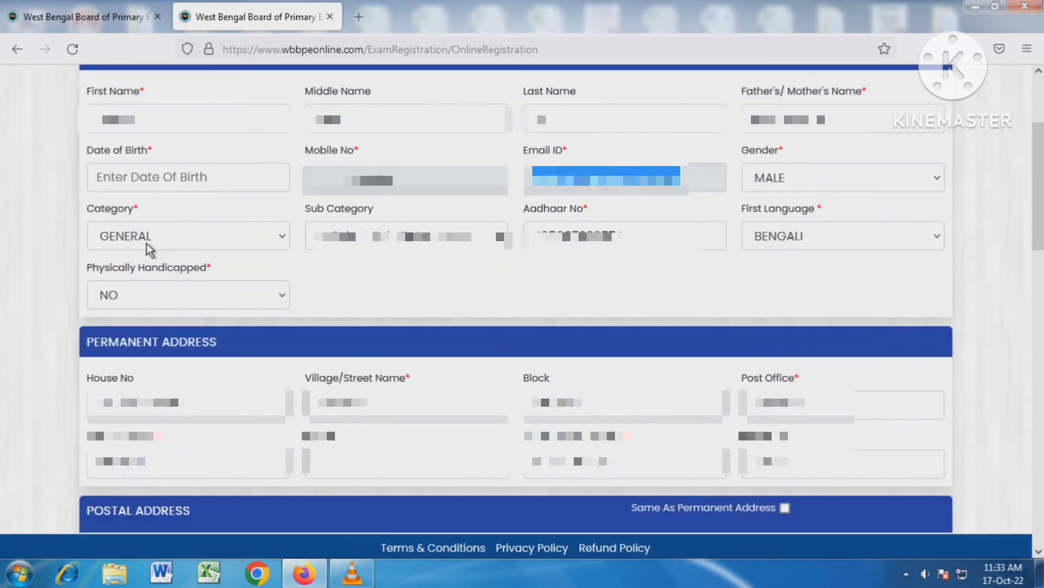
left_click(282, 247)
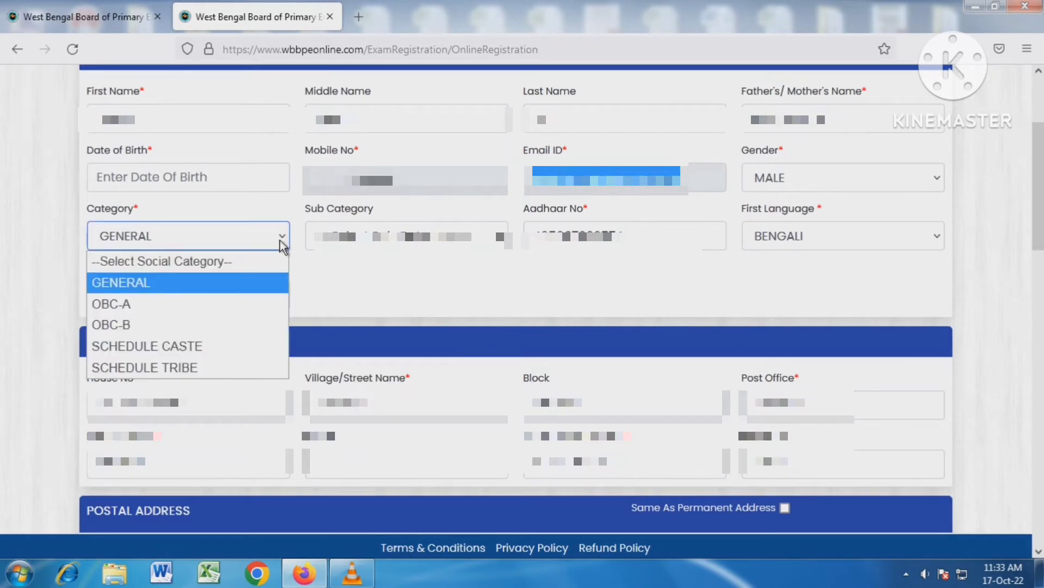
left_click(279, 240)
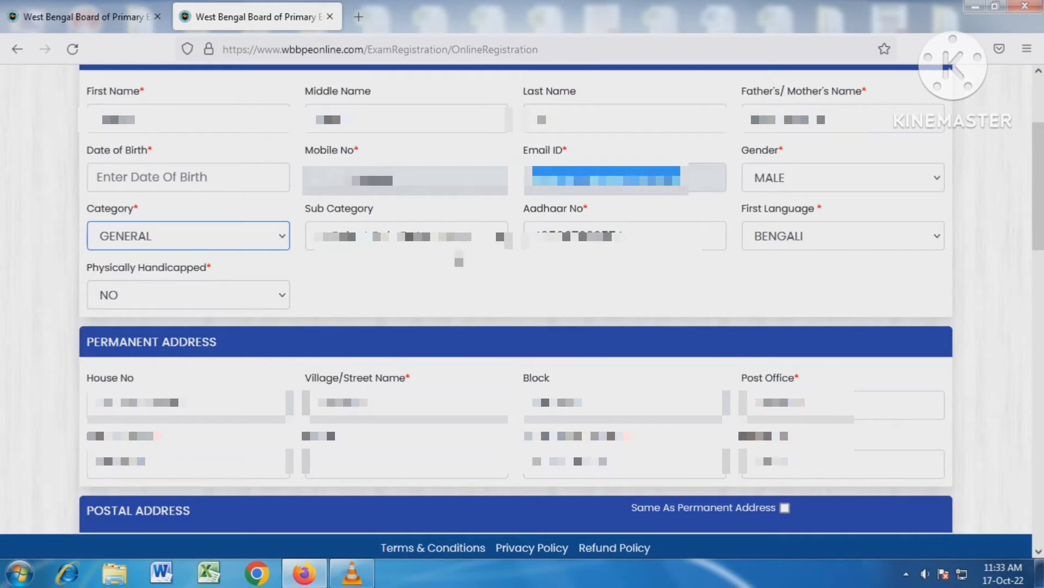
left_click(870, 248)
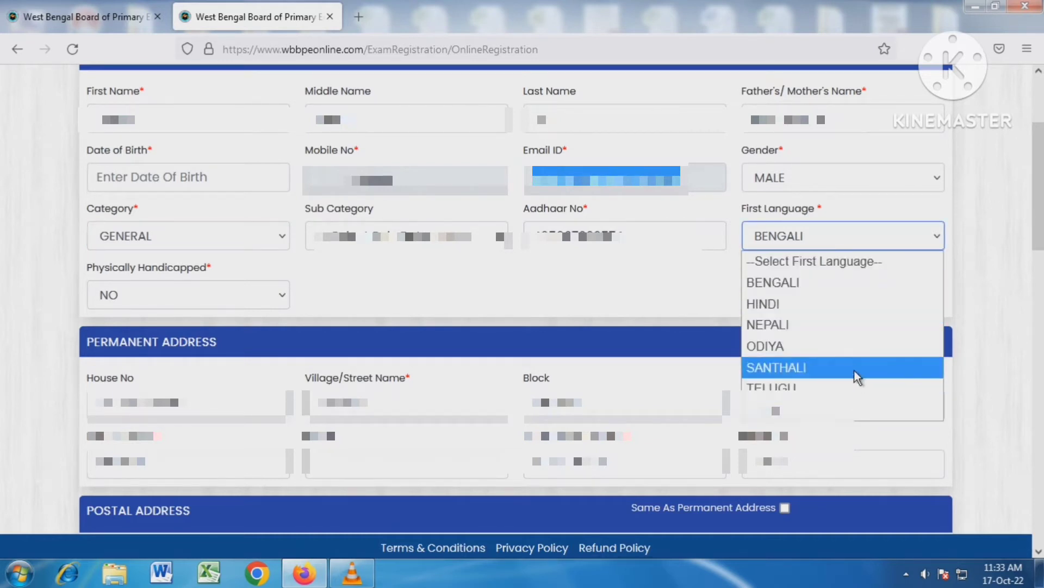
left_click(862, 208)
scroll(599, 325, "down", 3)
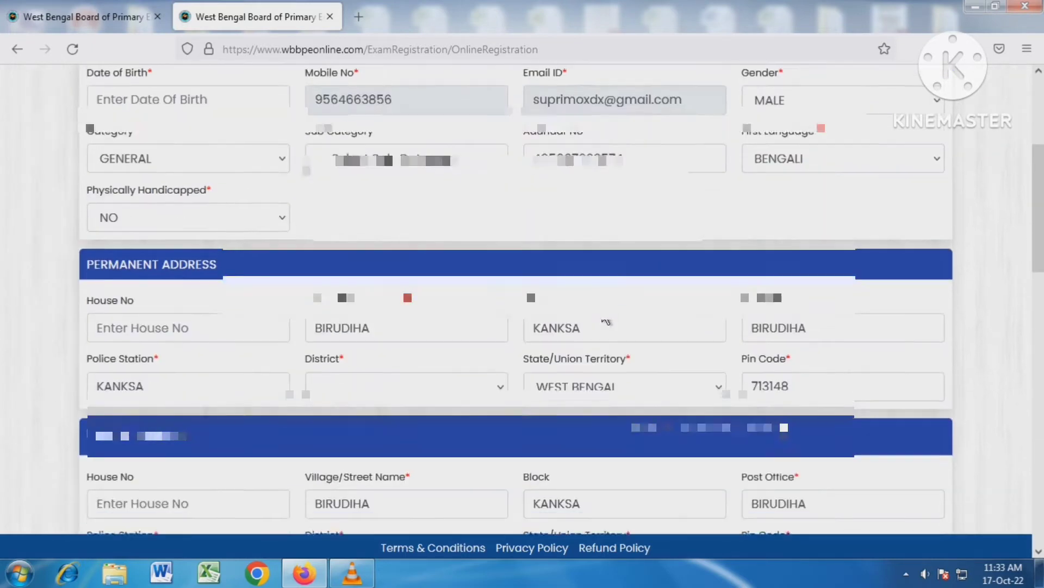
left_click_drag(82, 223, 840, 324)
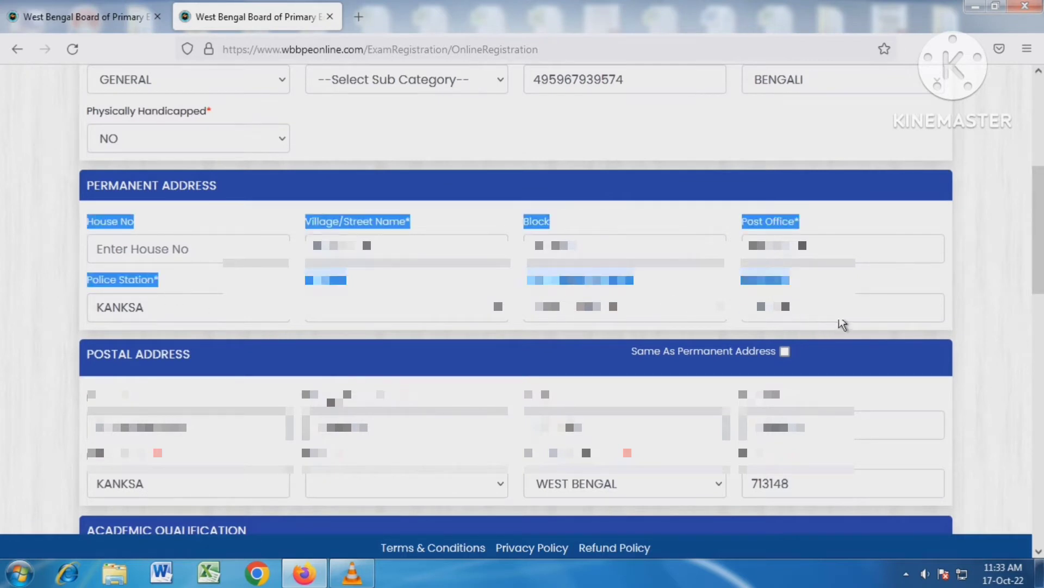
left_click(952, 304)
scroll(943, 291, "down", 4)
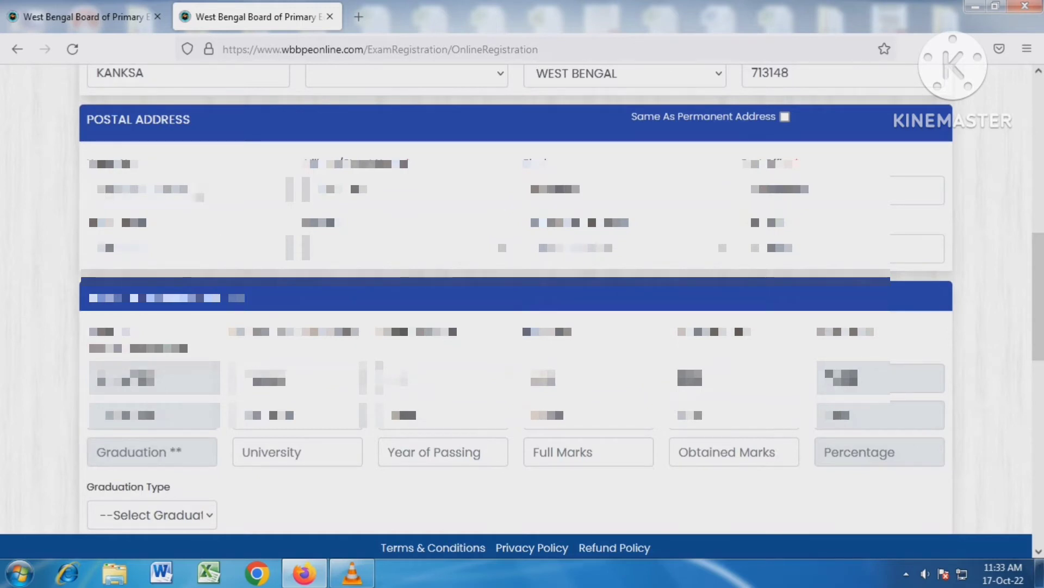
scroll(515, 299, "up", 3)
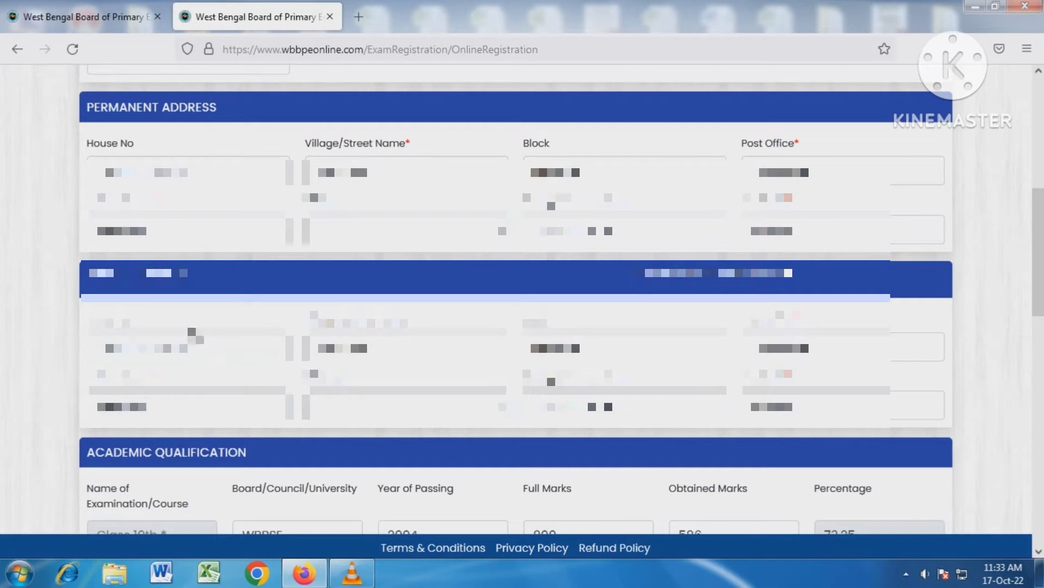
scroll(486, 348, "down", 2)
scroll(478, 349, "down", 3)
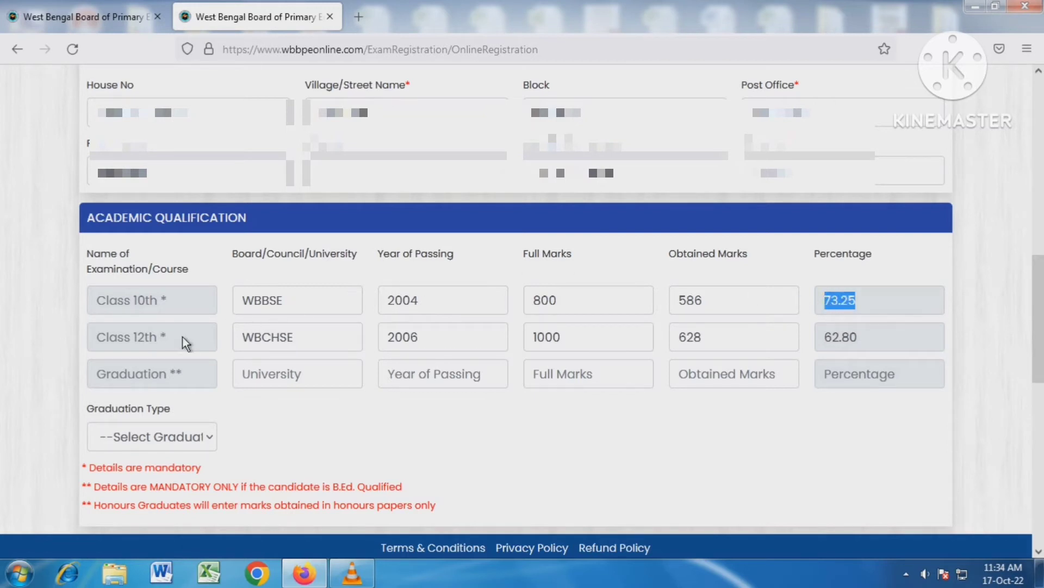
left_click(220, 351)
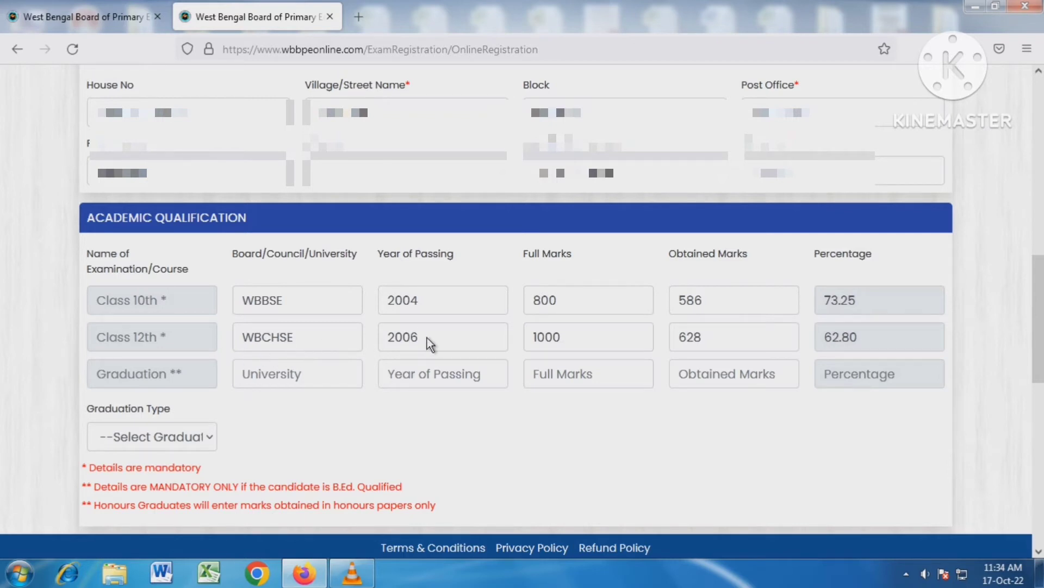
left_click_drag(426, 337, 379, 338)
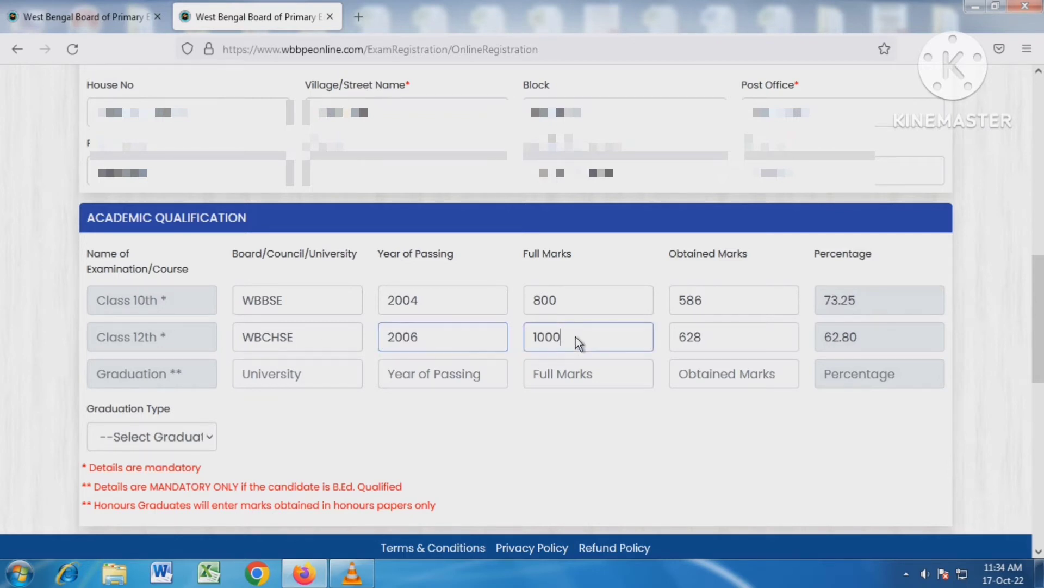
left_click_drag(576, 337, 517, 335)
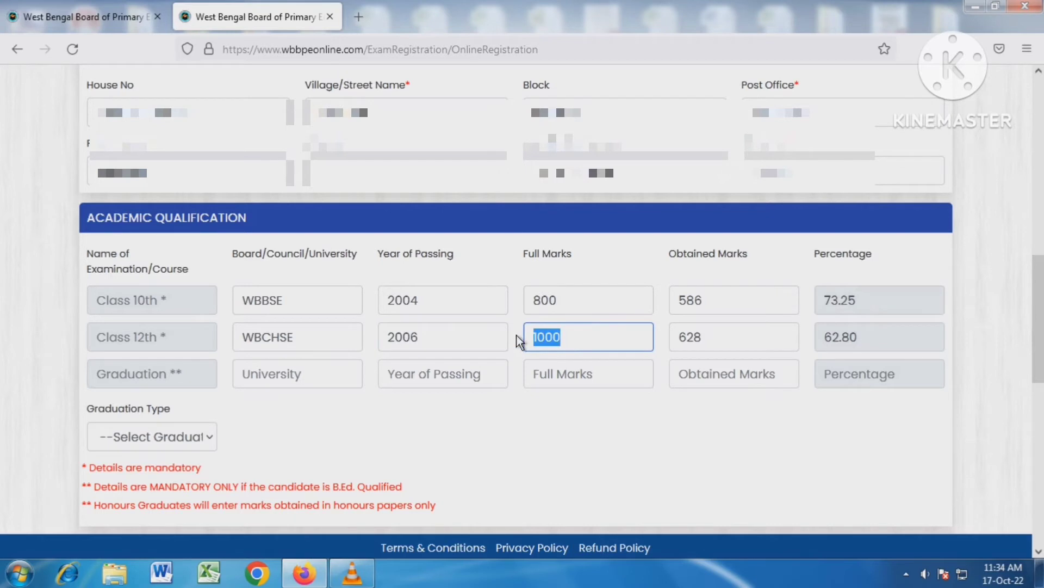
left_click(722, 341)
left_click(851, 341)
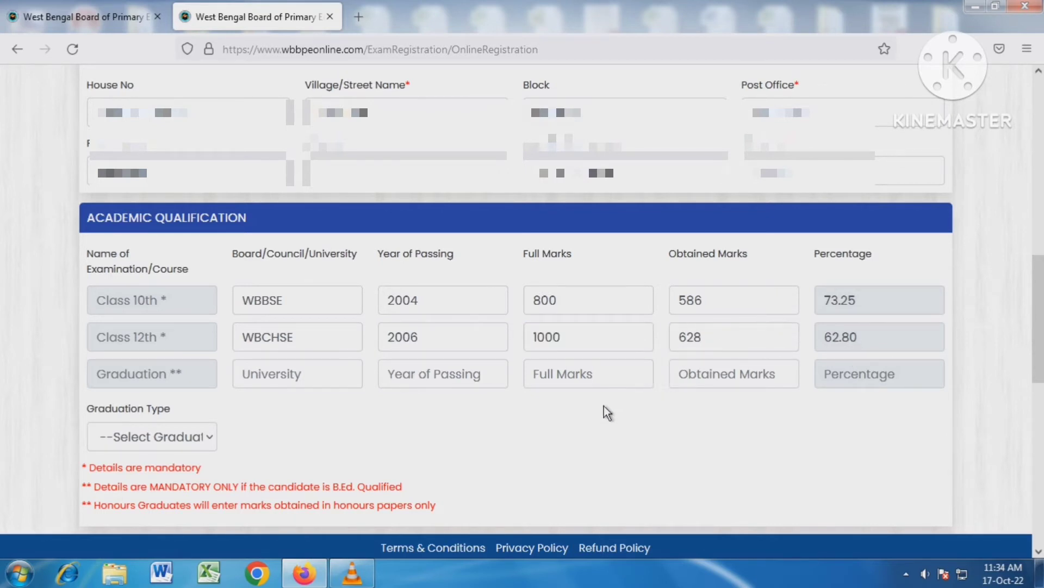
scroll(598, 400, "down", 2)
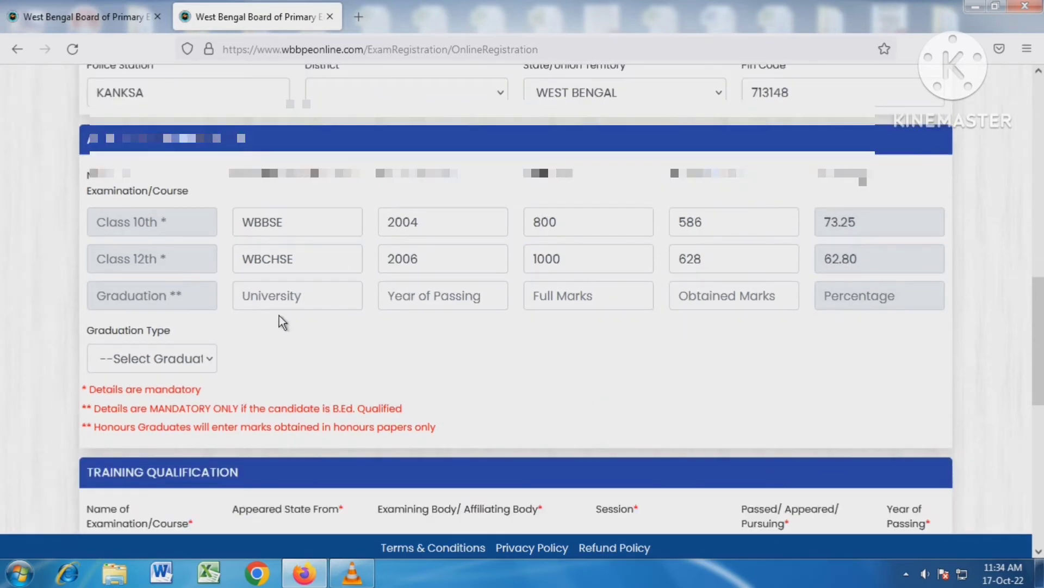
left_click(295, 302)
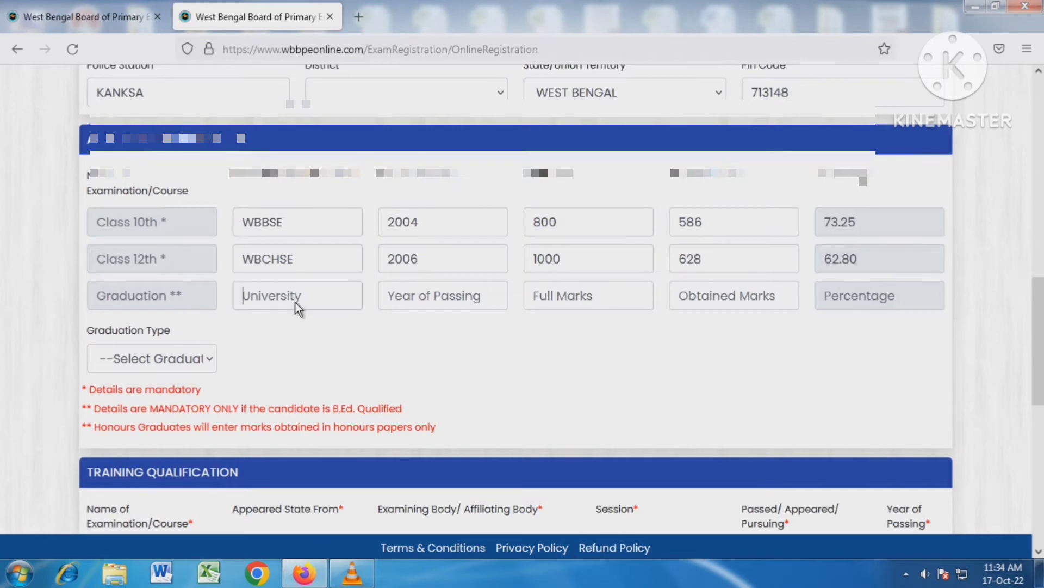
left_click(439, 306)
left_click(566, 299)
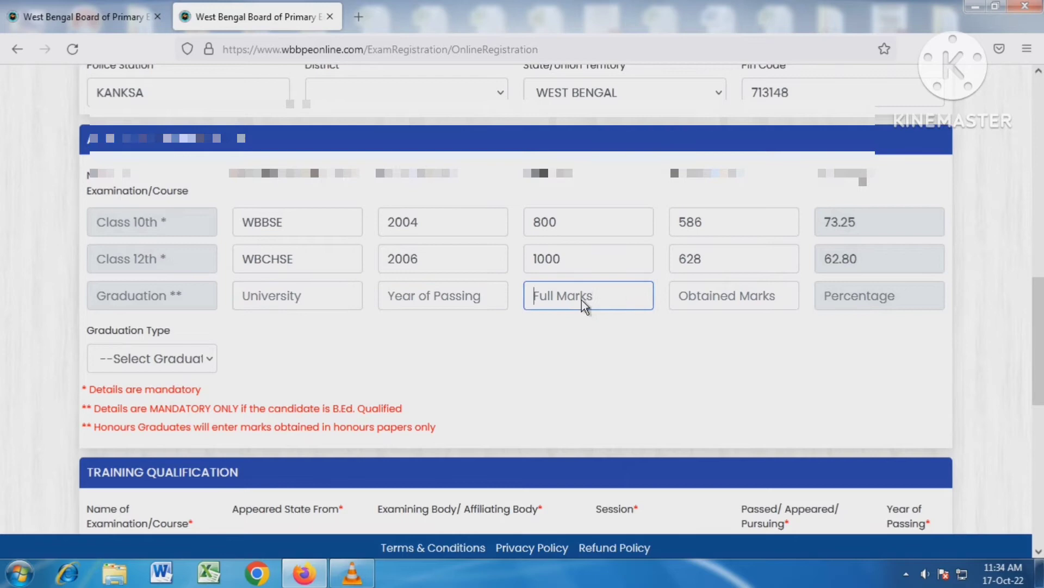
left_click(718, 299)
scroll(638, 366, "down", 3)
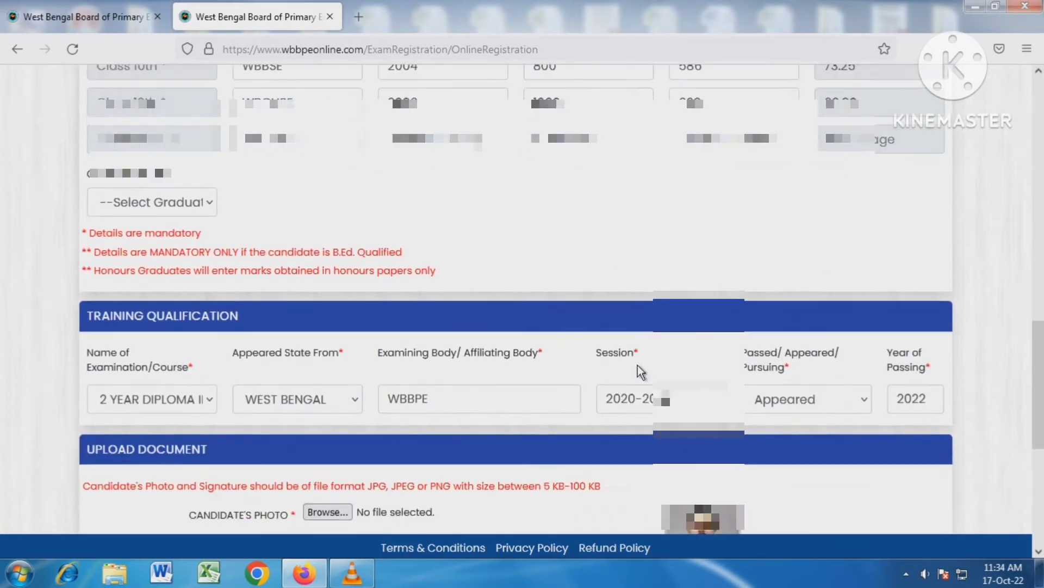
scroll(544, 330, "down", 2)
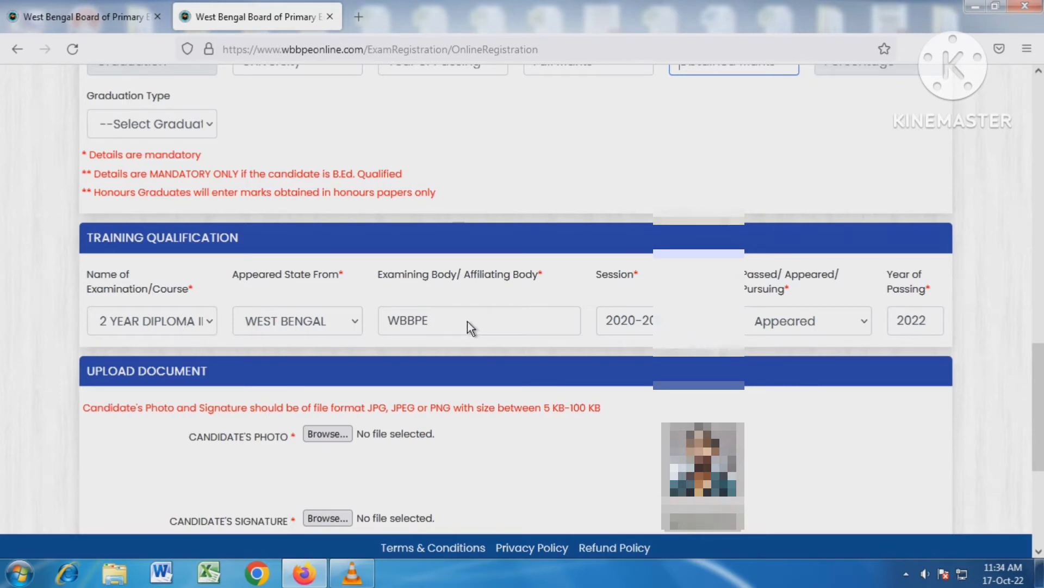
left_click_drag(468, 321, 392, 320)
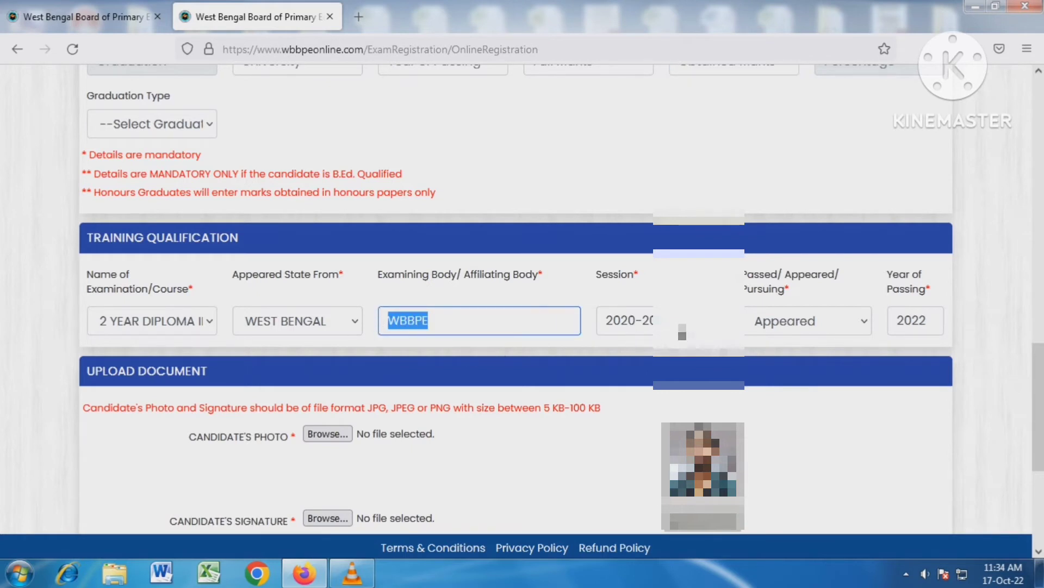
left_click(450, 331)
left_click(345, 324)
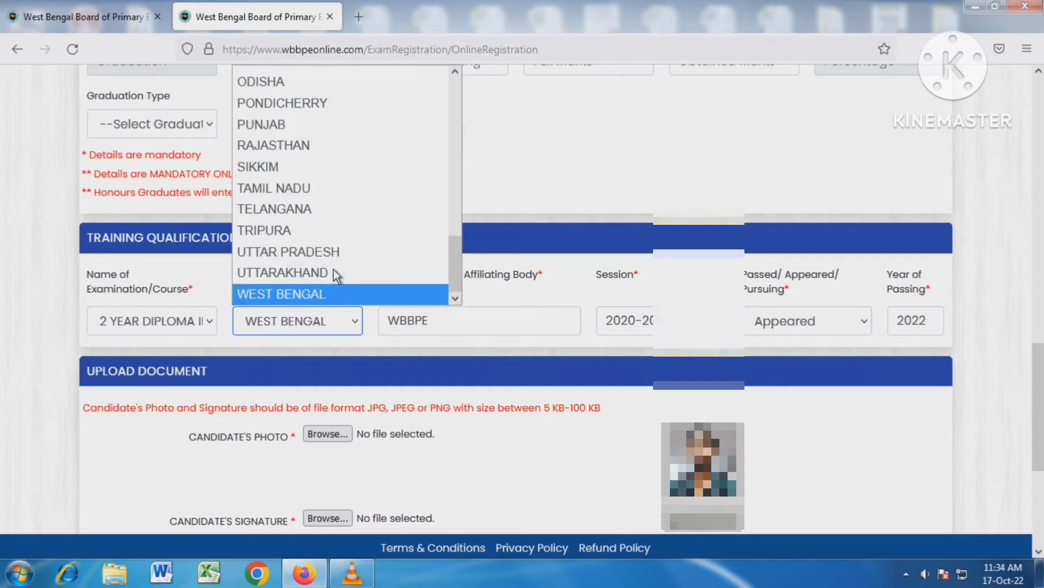
left_click(343, 324)
left_click(501, 320)
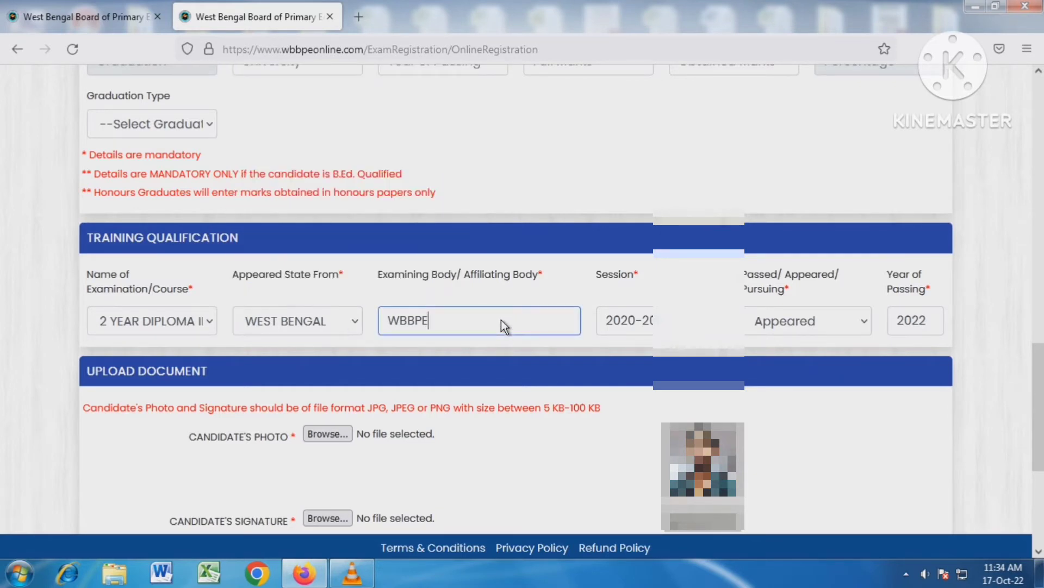
double_click(403, 327)
left_click(472, 331)
left_click(621, 318)
triple_click(621, 317)
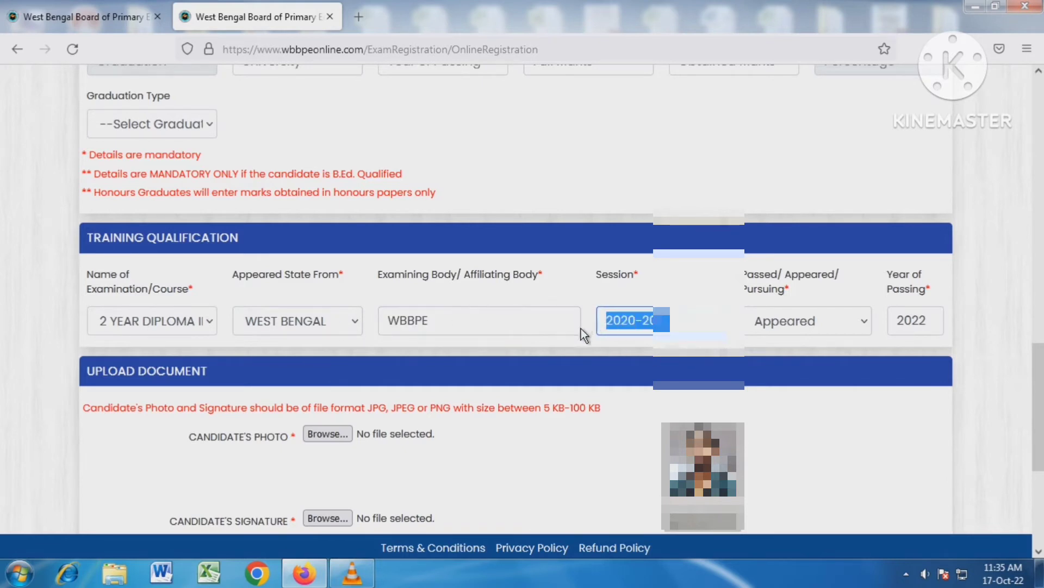
left_click(822, 320)
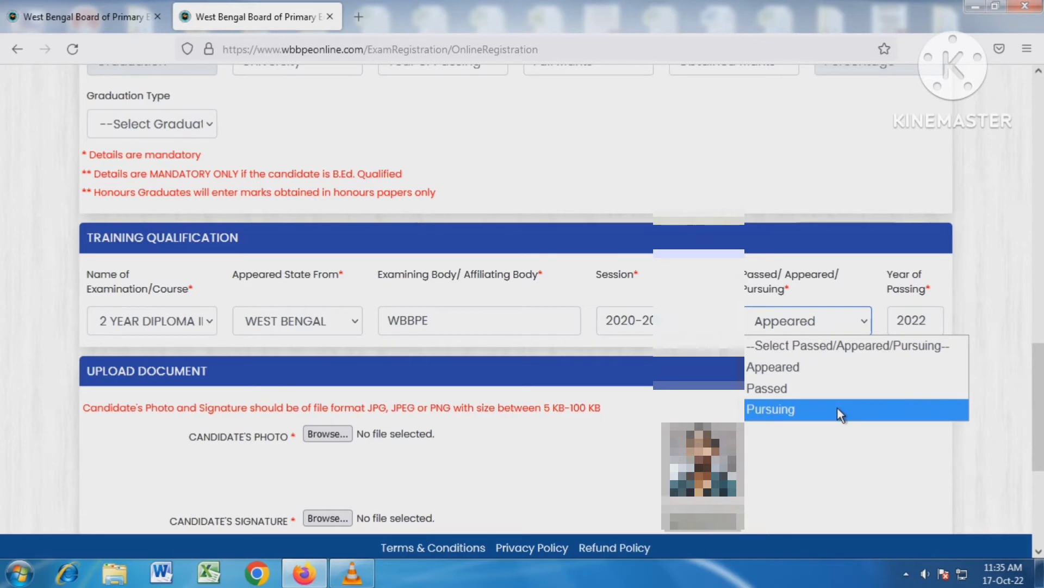
left_click(856, 442)
scroll(808, 417, "down", 3)
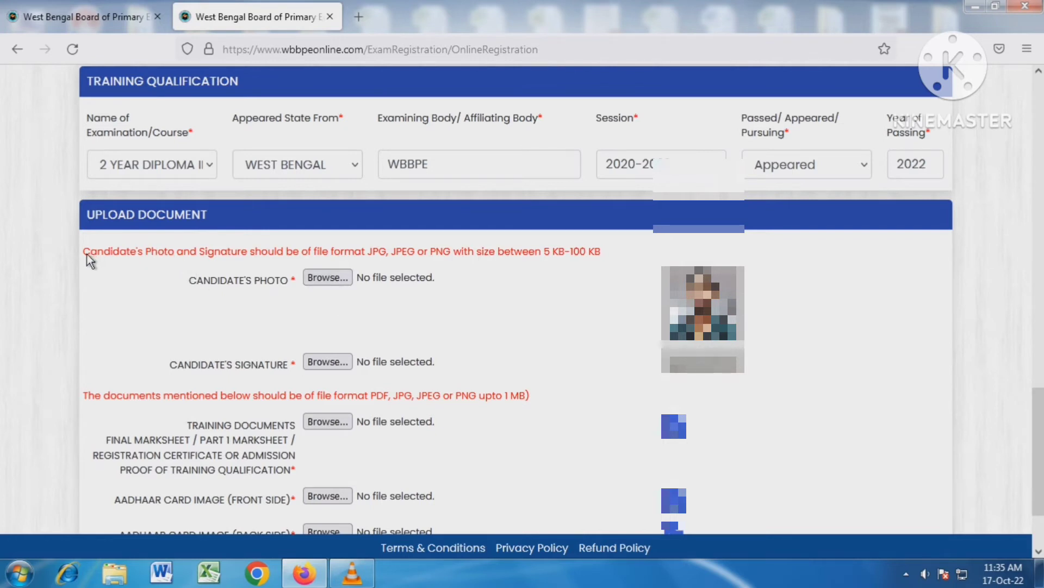
left_click_drag(87, 253, 456, 262)
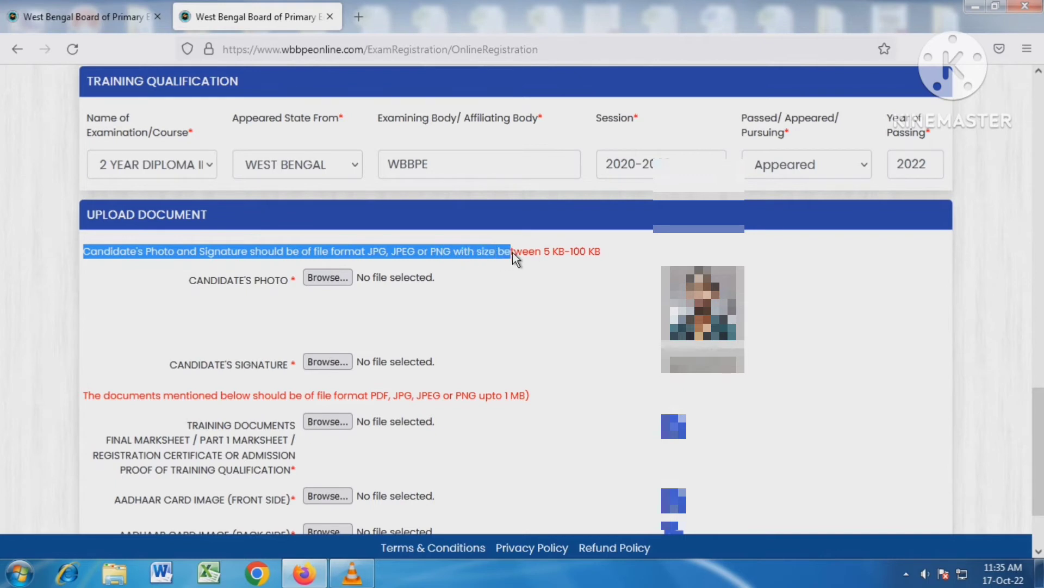
left_click(612, 255)
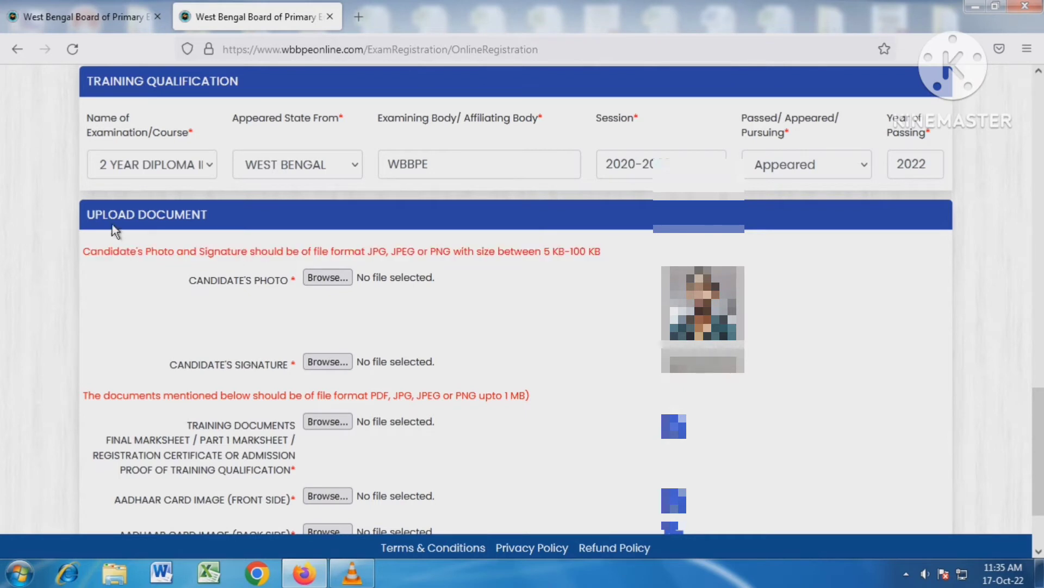
left_click_drag(84, 250, 621, 252)
left_click(620, 257)
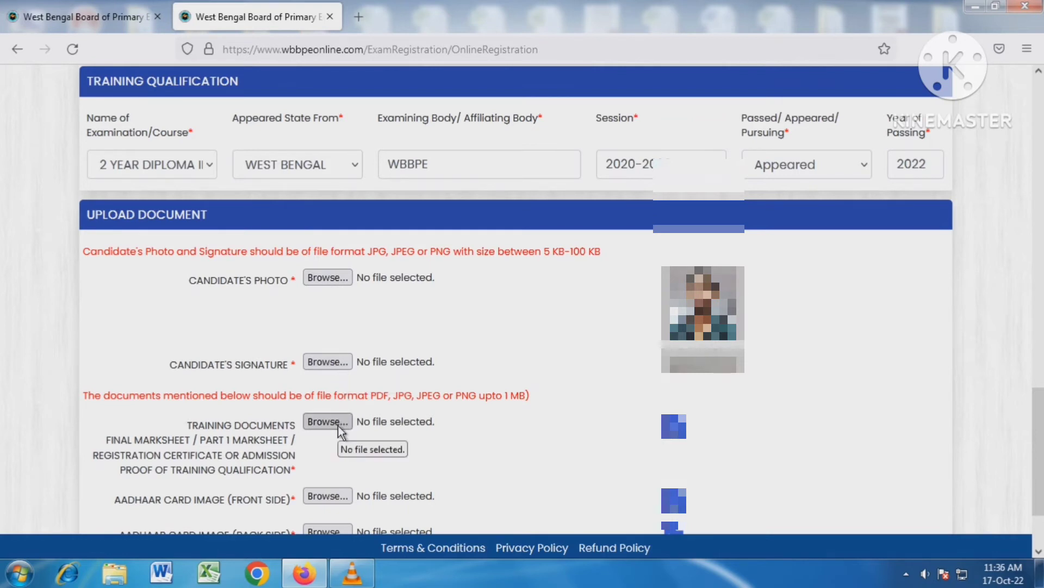
scroll(338, 425, "down", 2)
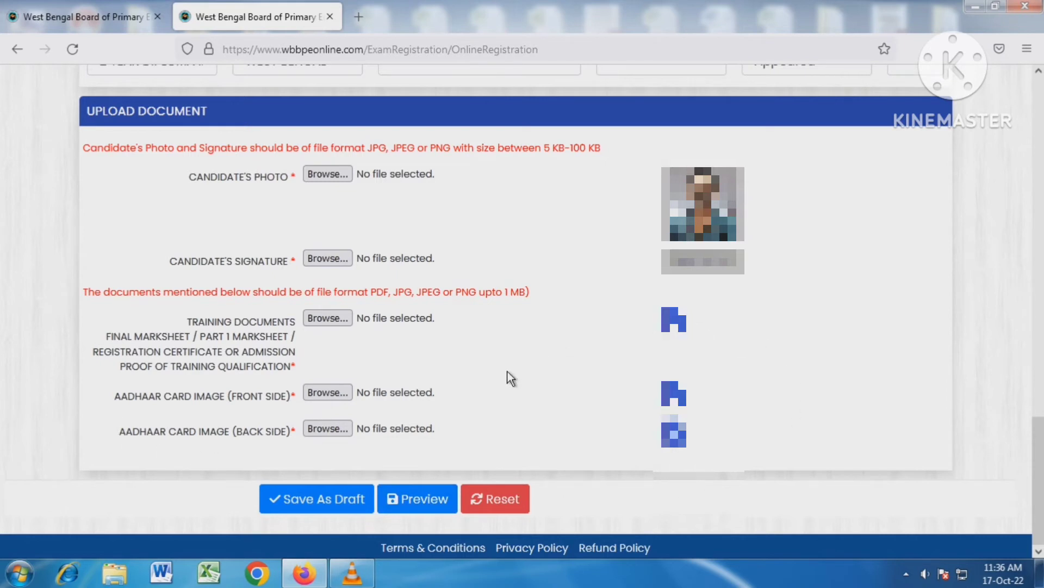
Attempt a preview, which flags the blank Date Of Birth, and open the calendar's year view.
left_click(422, 506)
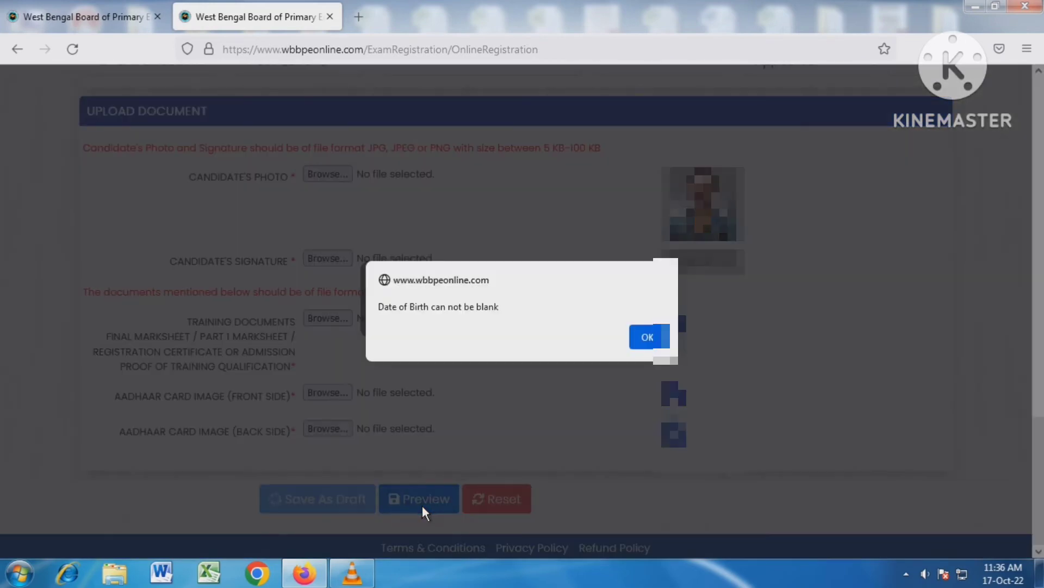
left_click(652, 344)
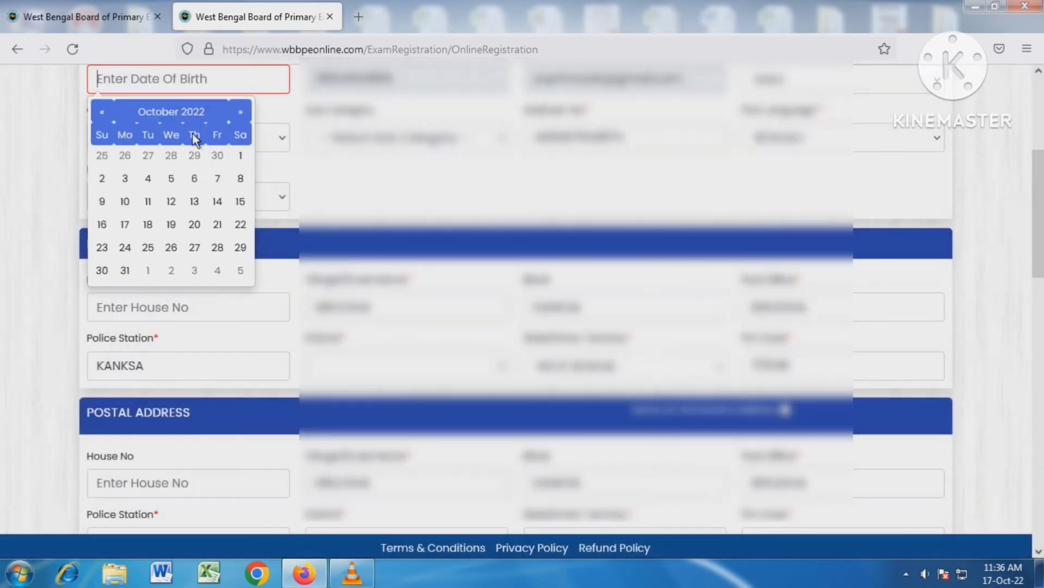
left_click(191, 113)
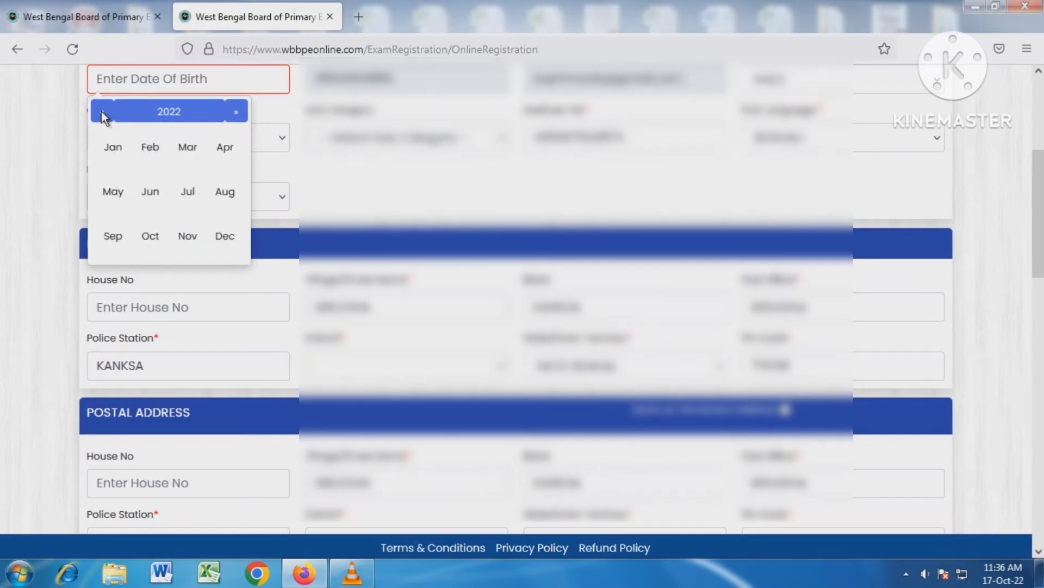
left_click(166, 117)
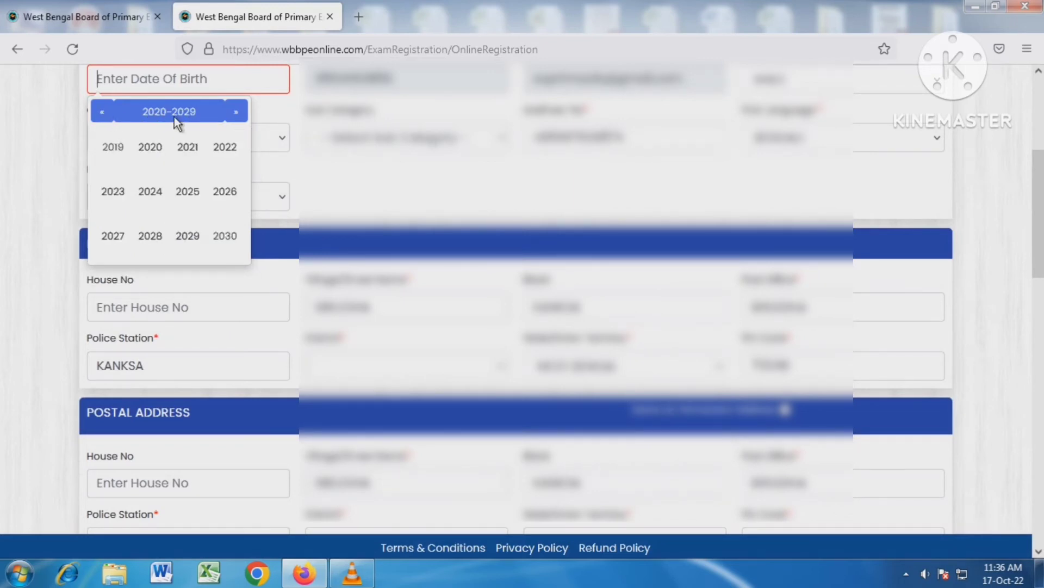
Set Date Of Birth to 02-Mar-1988 by paging back to the 1980s decade.
left_click(101, 111)
left_click(101, 112)
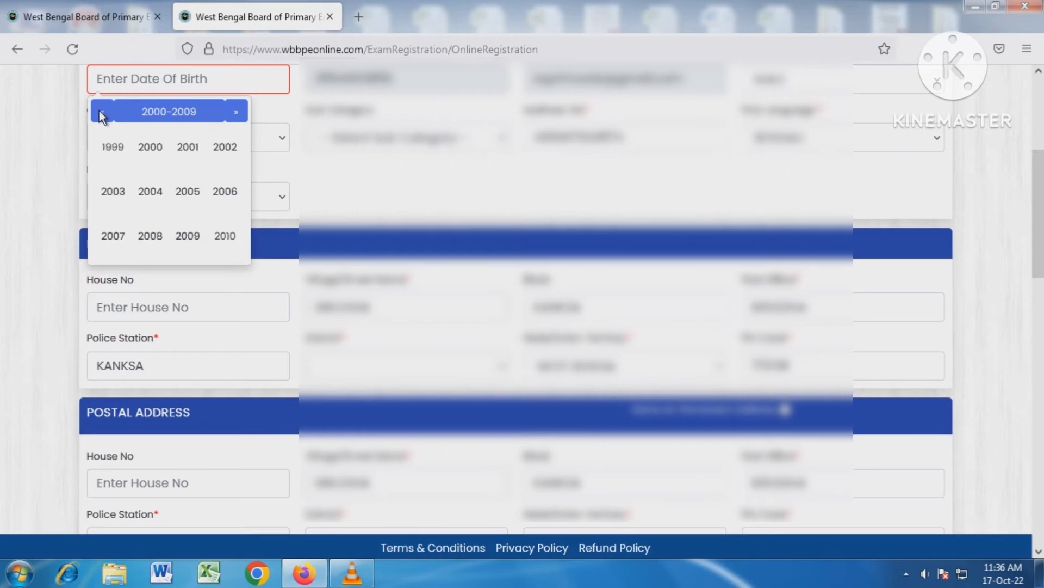
left_click(101, 111)
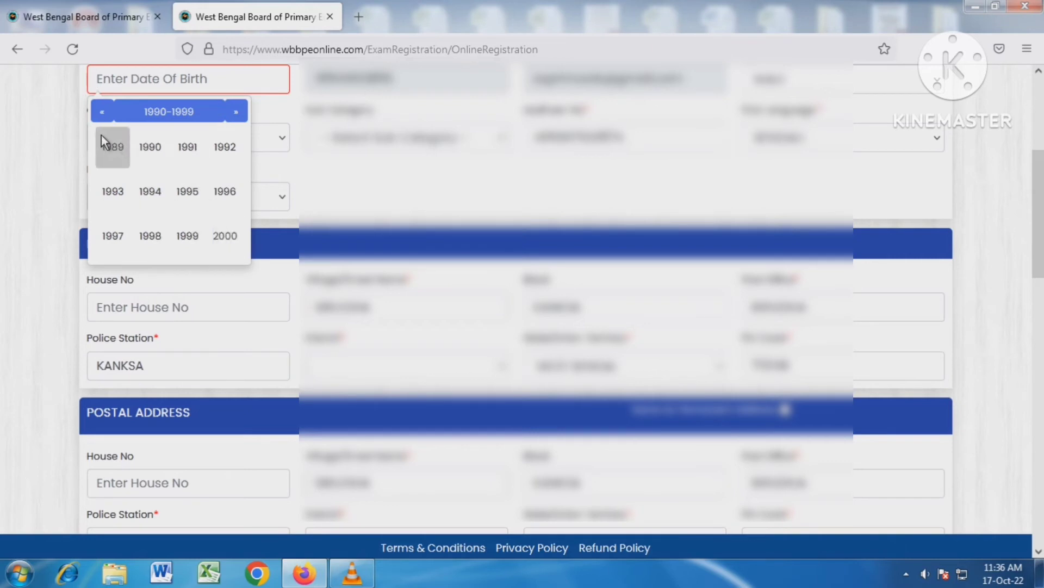
left_click(102, 113)
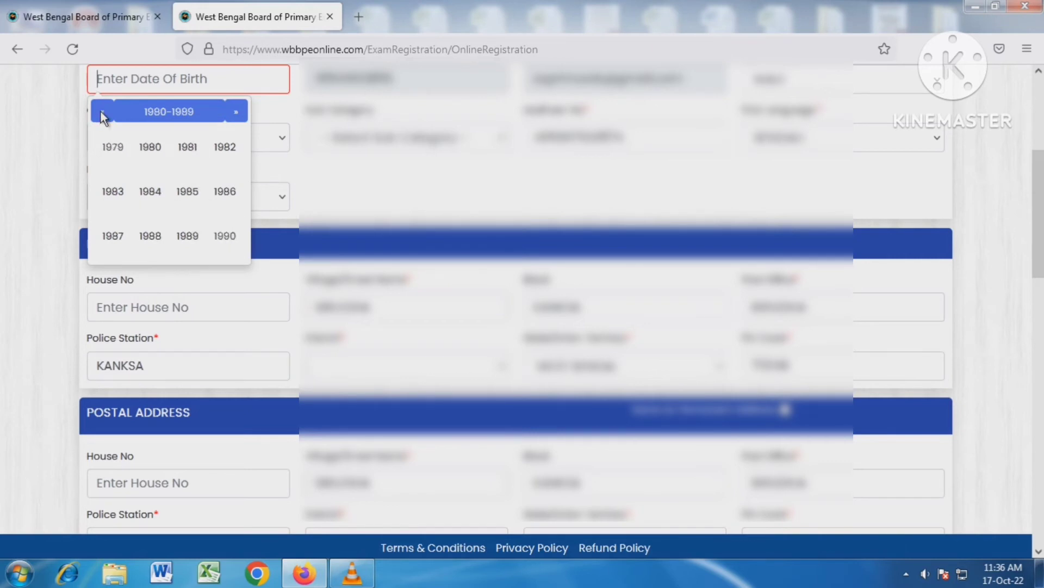
left_click(152, 235)
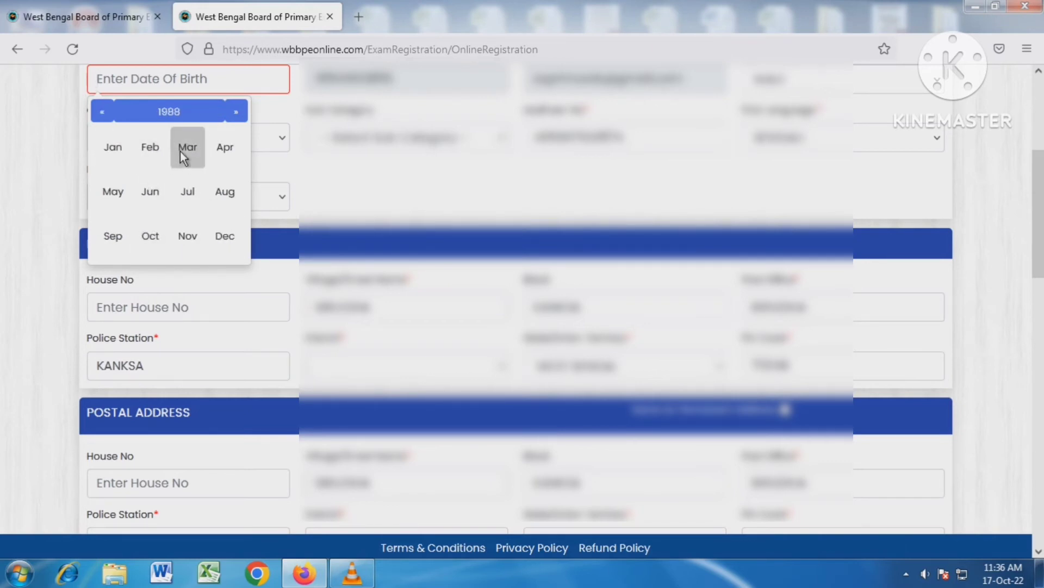
left_click(184, 150)
left_click(170, 155)
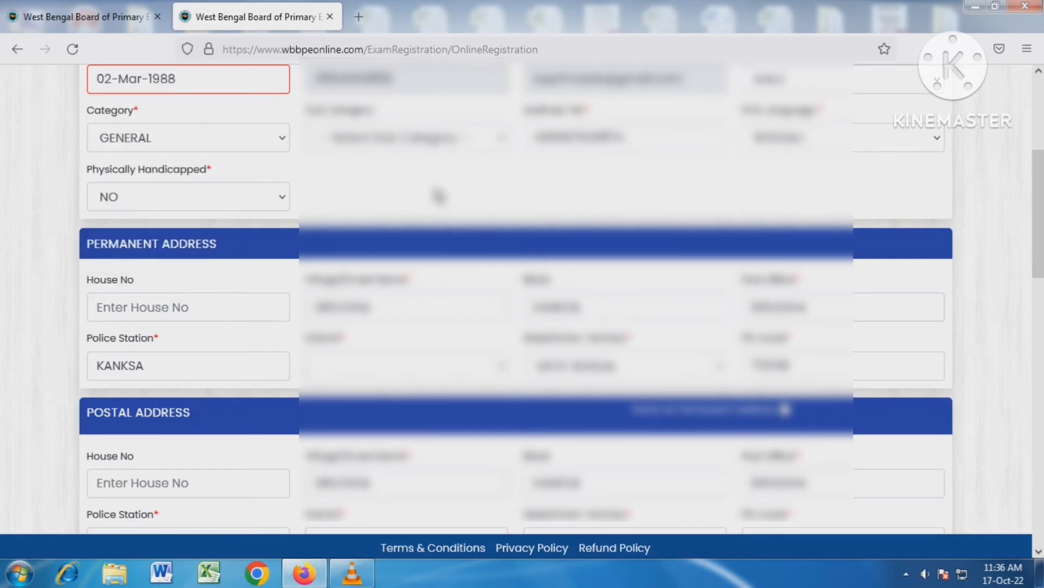
scroll(438, 195, "down", 7)
scroll(430, 212, "down", 7)
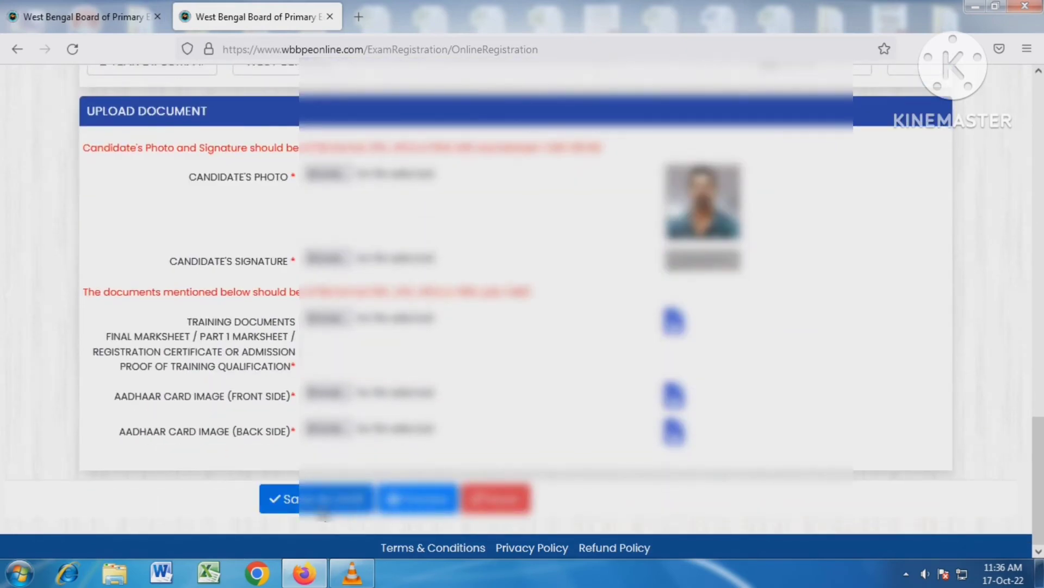
Save the form as a draft, then preview it, prompting the missing Permanent Address District alert.
left_click(324, 503)
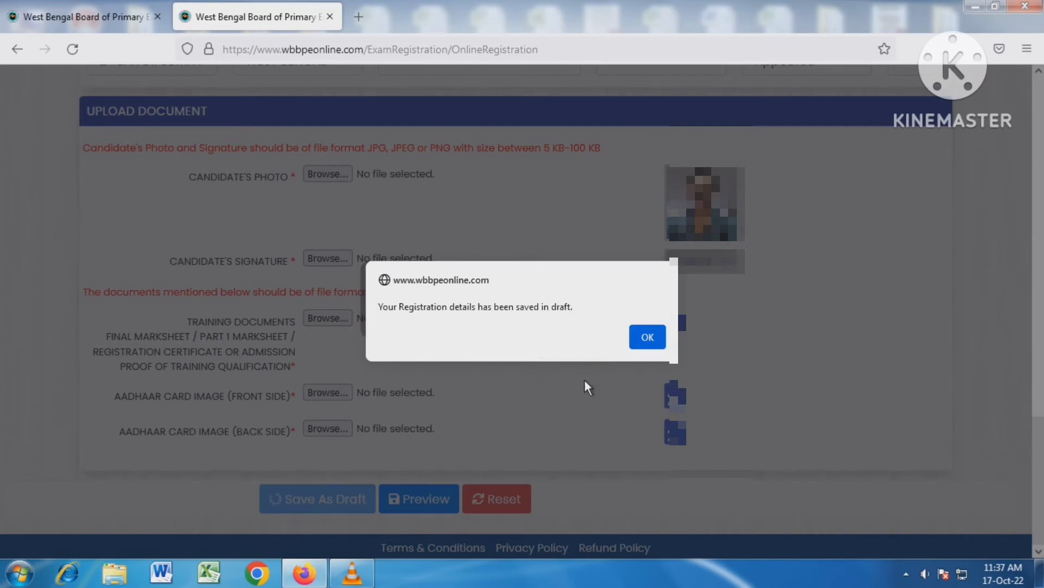
left_click(646, 342)
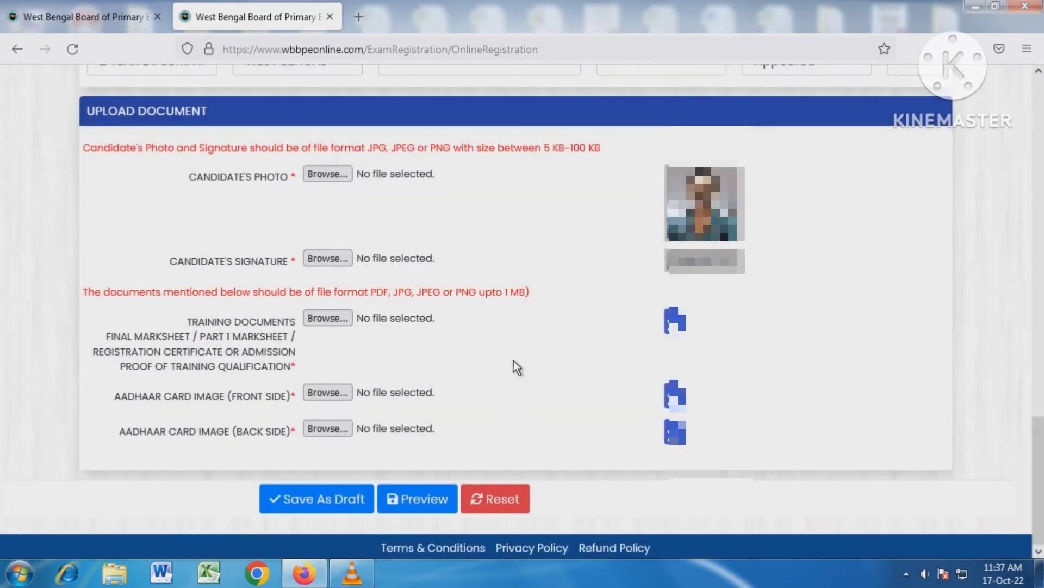
left_click(417, 501)
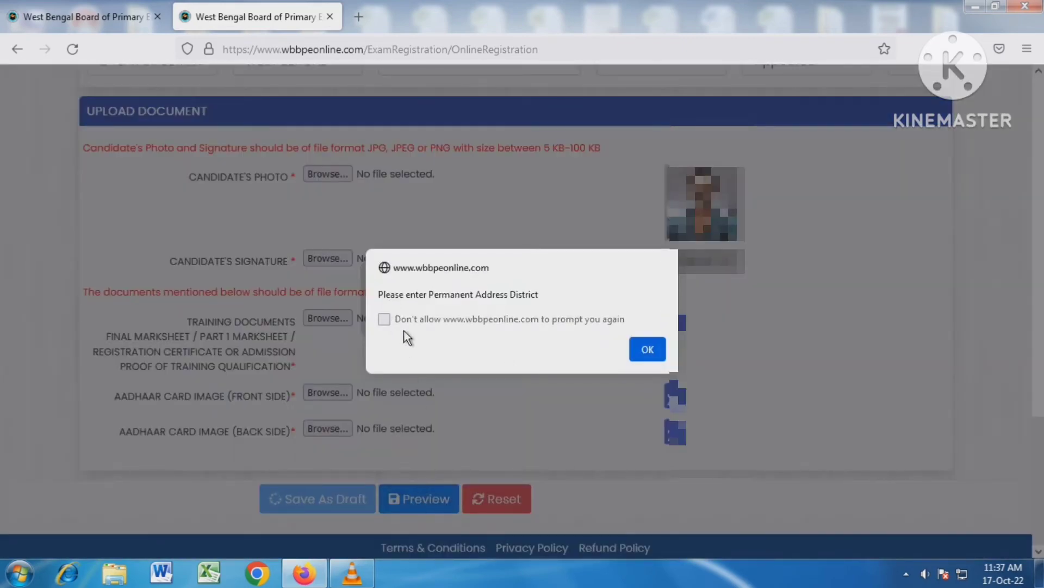
Dismiss the missing-district alert and choose a District for the Postal Address.
left_click(646, 353)
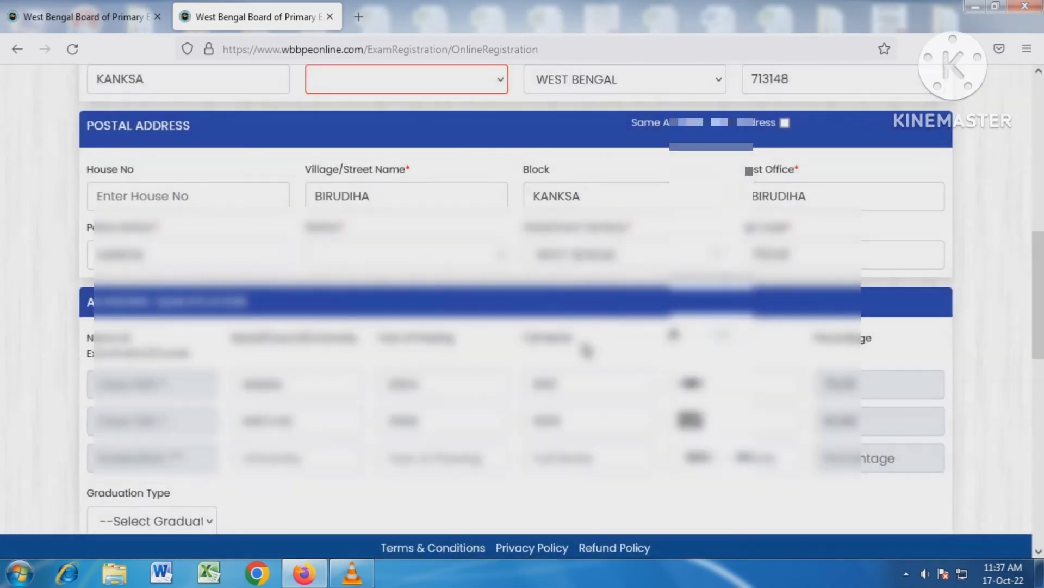
left_click(492, 262)
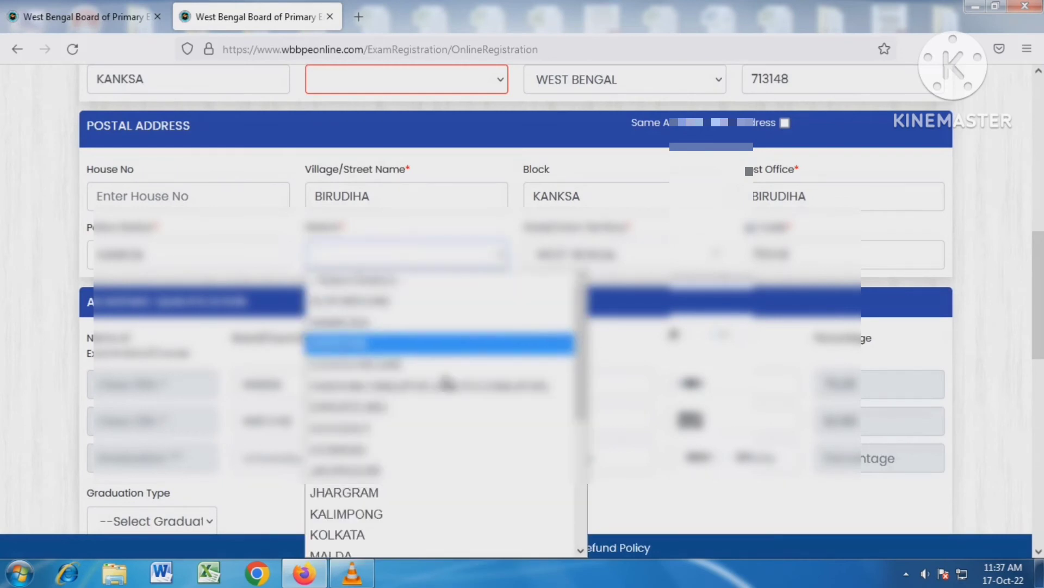
scroll(452, 398, "down", 4)
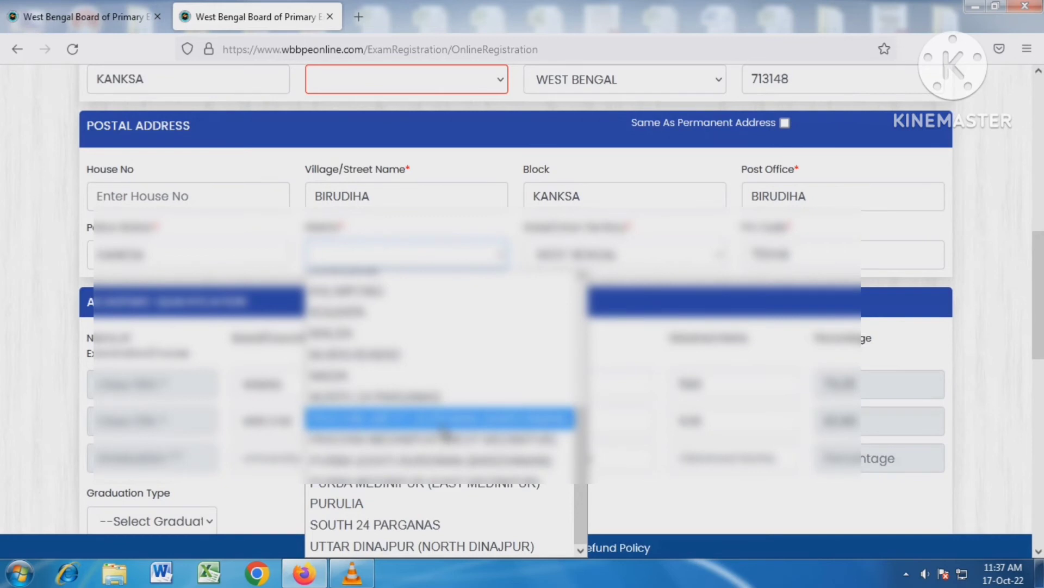
left_click(445, 419)
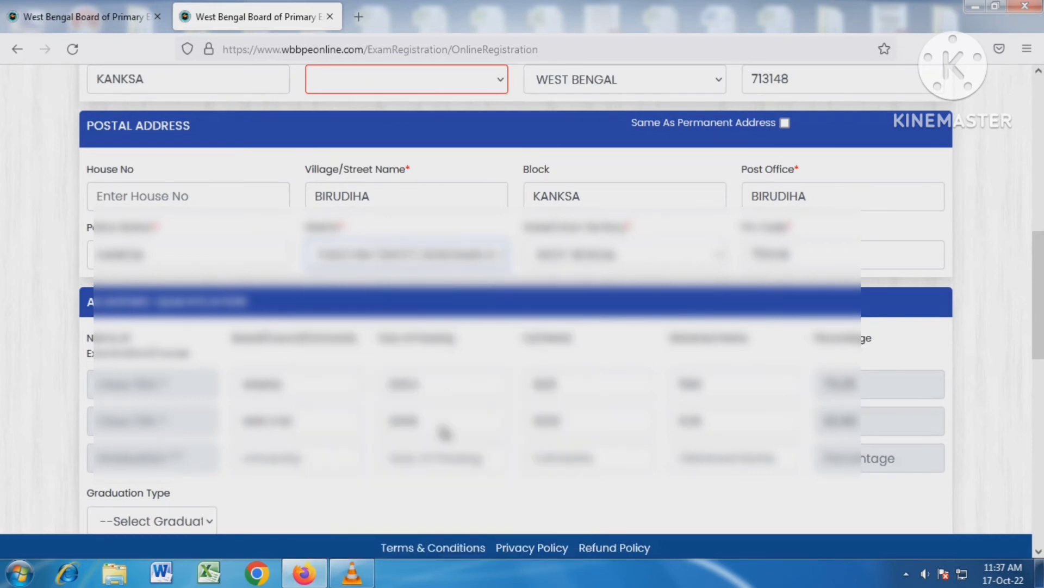
Save the registration as a draft again and acknowledge the confirmation.
scroll(558, 262, "down", 1)
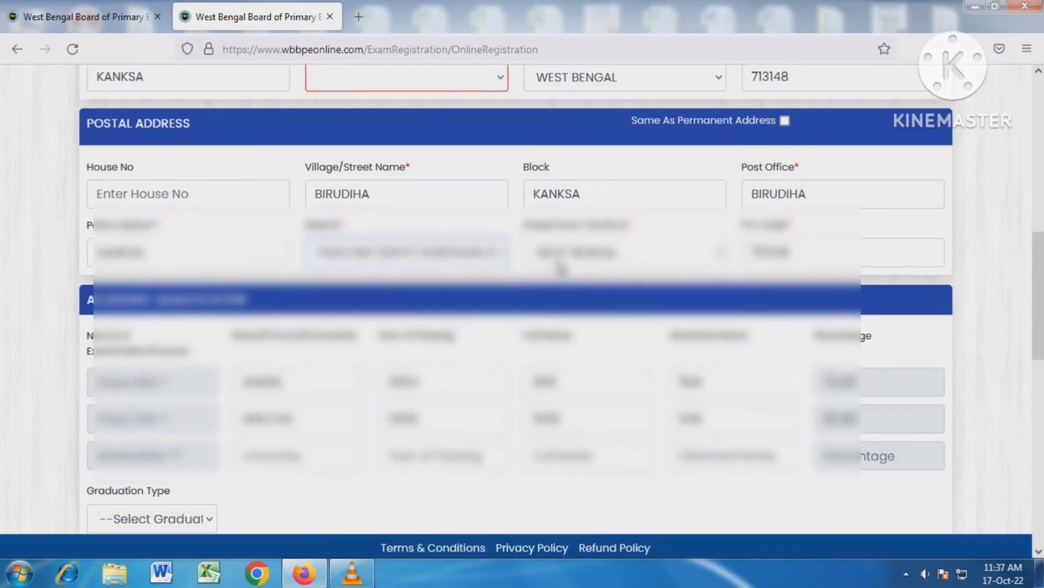
scroll(561, 270, "down", 10)
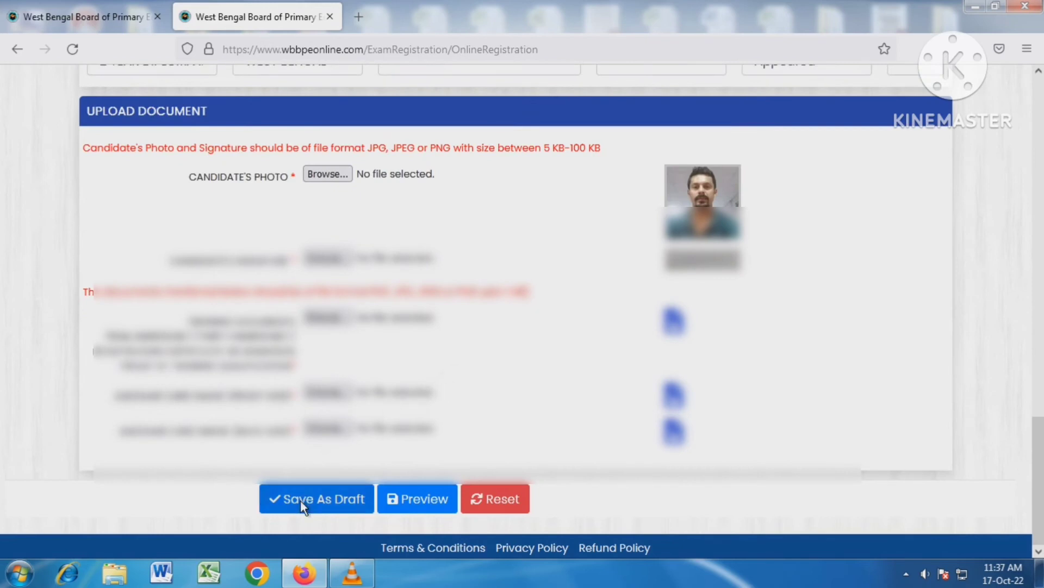
left_click(300, 499)
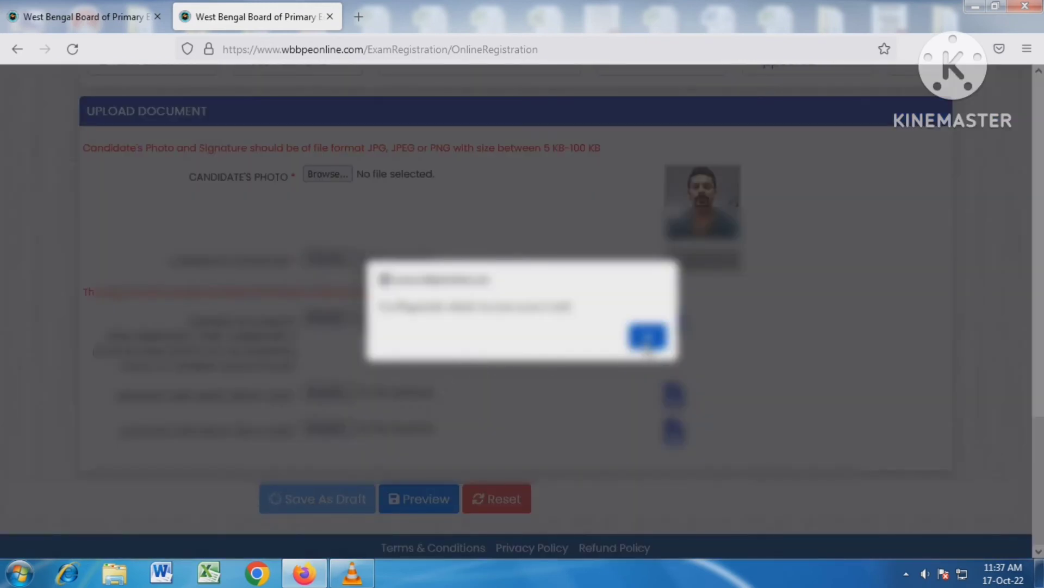
left_click(647, 349)
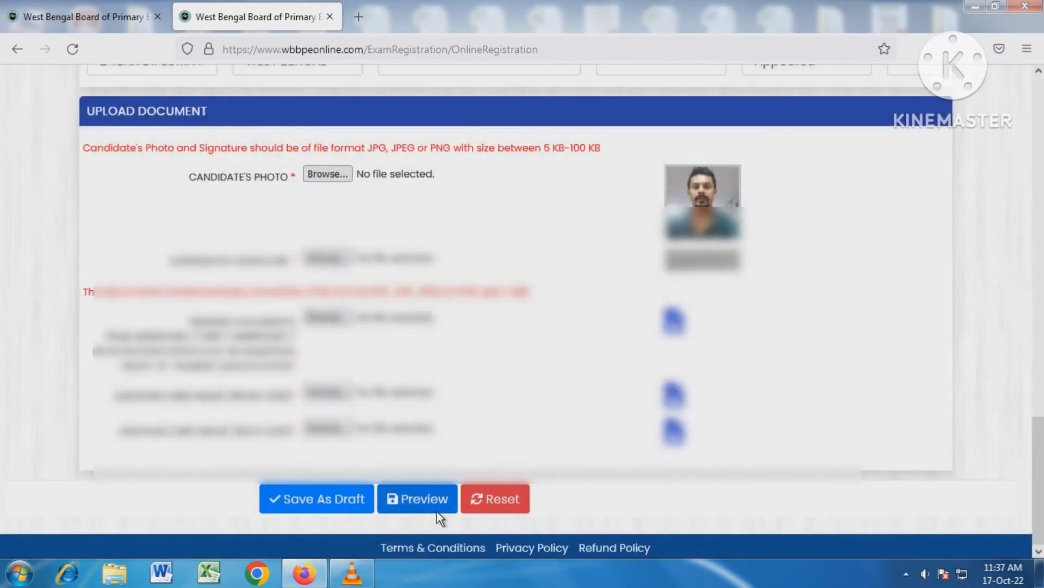
After the preview flags it empty, set Permanent Address District to PASCHIM (WEST) BURDWAN (BARDHAMAN).
left_click(432, 504)
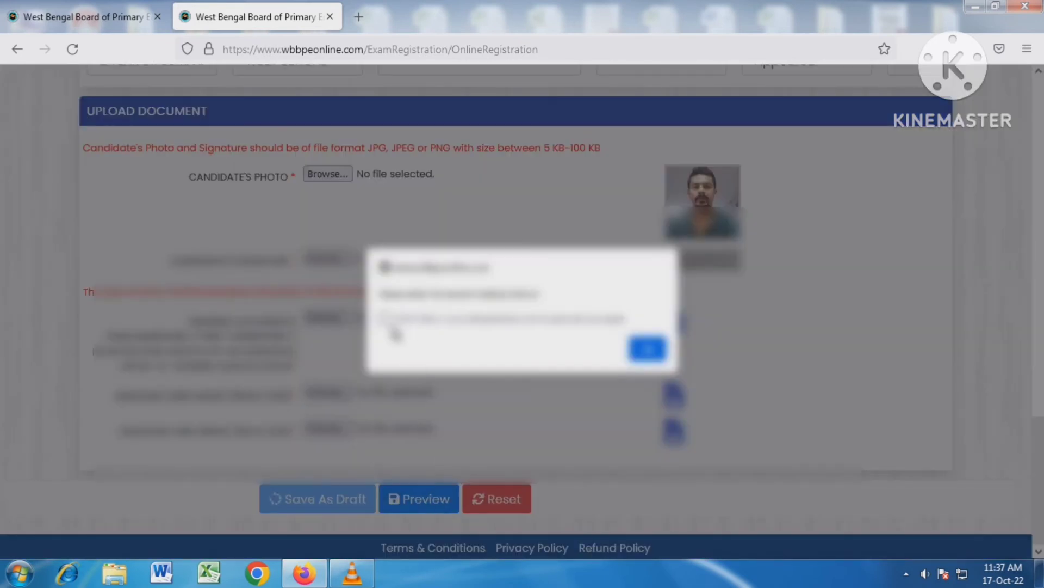
left_click(647, 350)
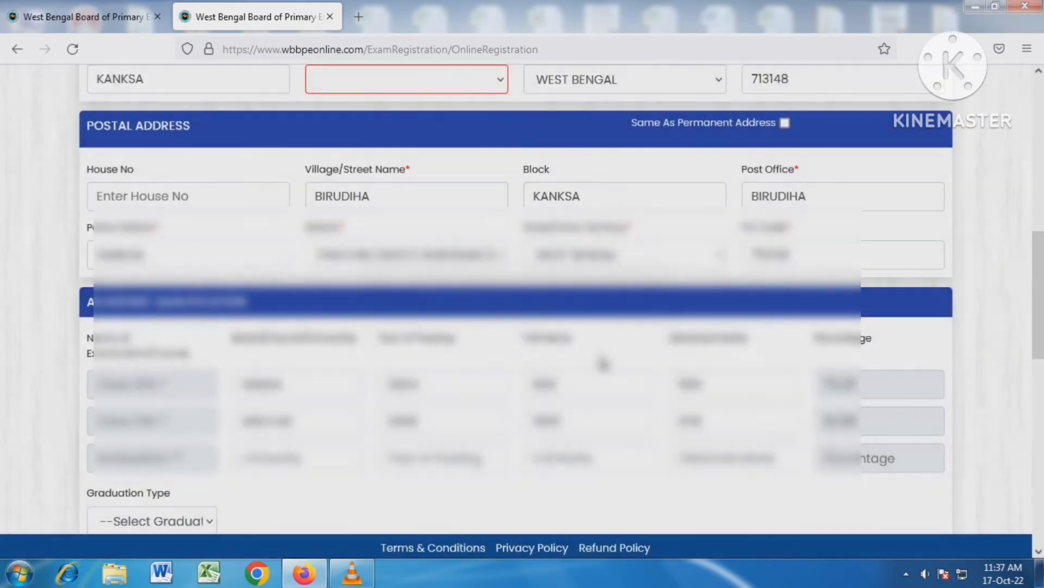
scroll(471, 313, "up", 3)
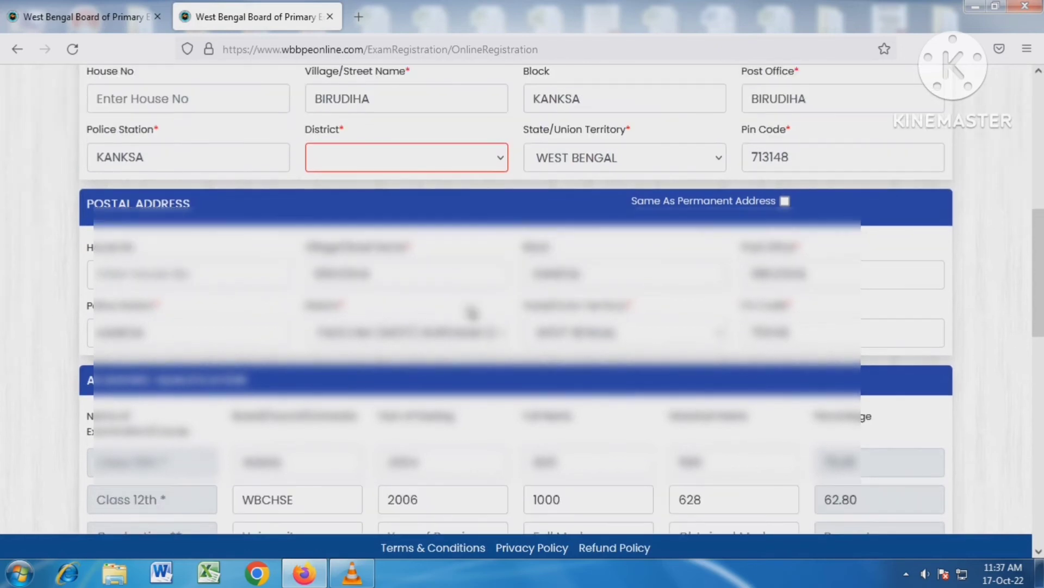
left_click(485, 158)
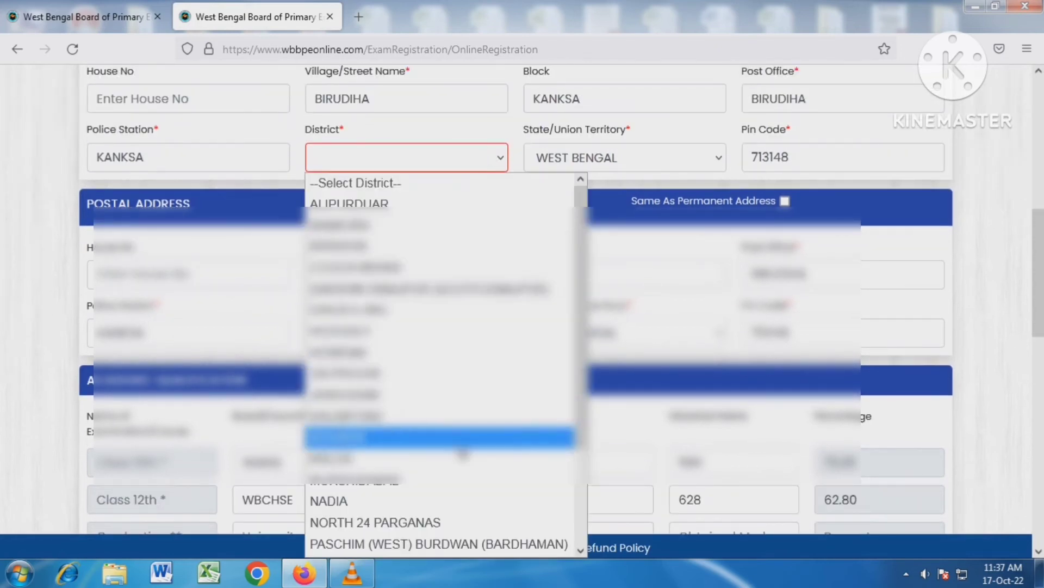
scroll(463, 454, "down", 2)
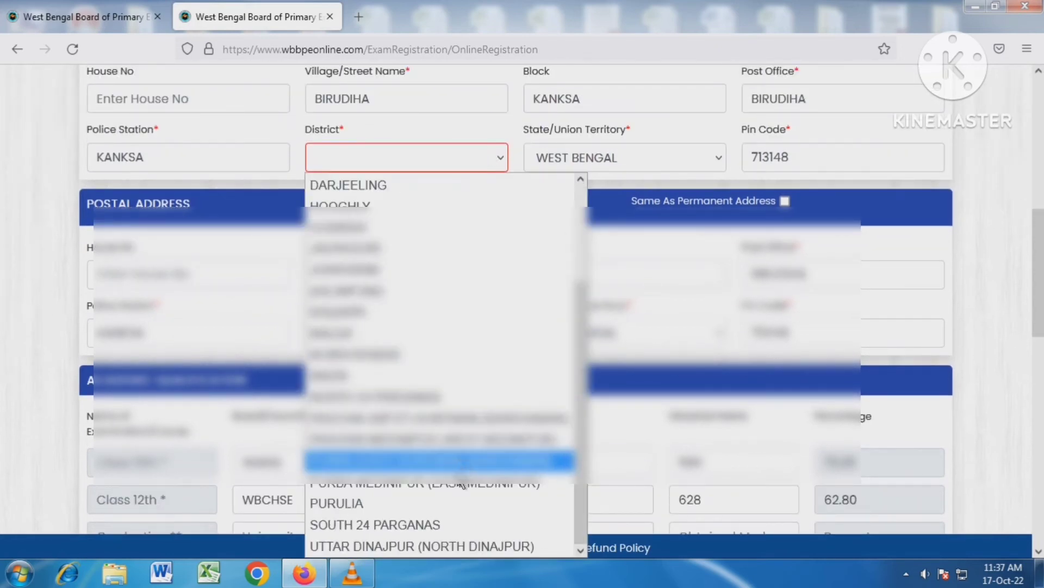
left_click(453, 442)
scroll(588, 369, "up", 2)
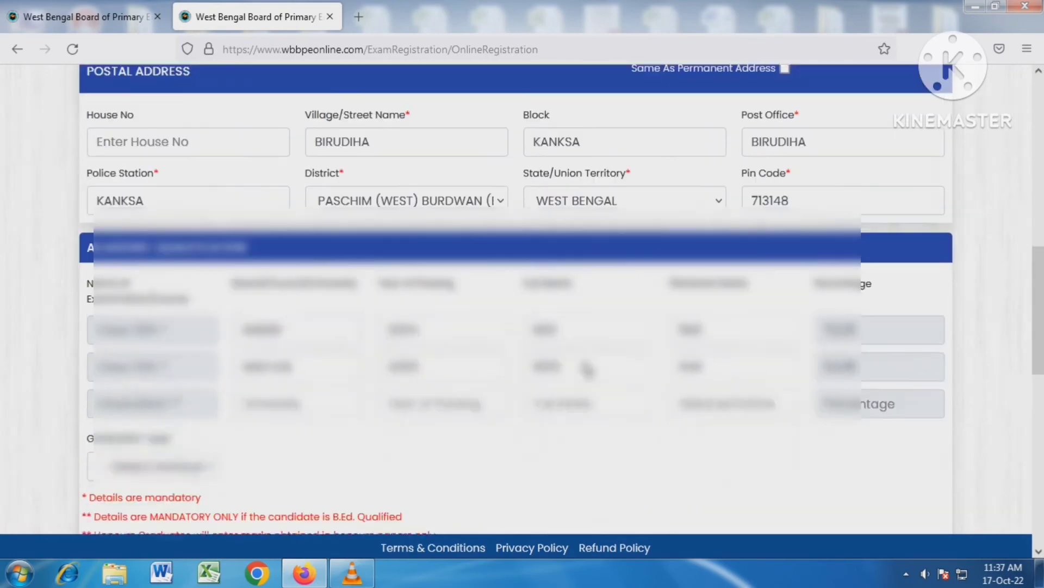
scroll(587, 370, "down", 10)
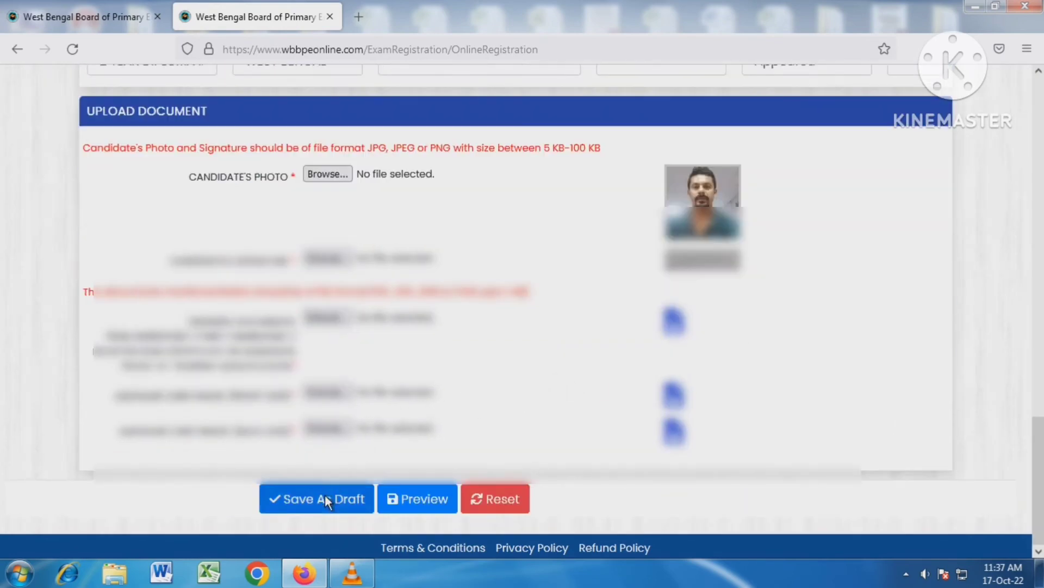
Save the draft, then preview the filled form and scroll down to the Disclaimer section.
left_click(326, 496)
left_click(645, 334)
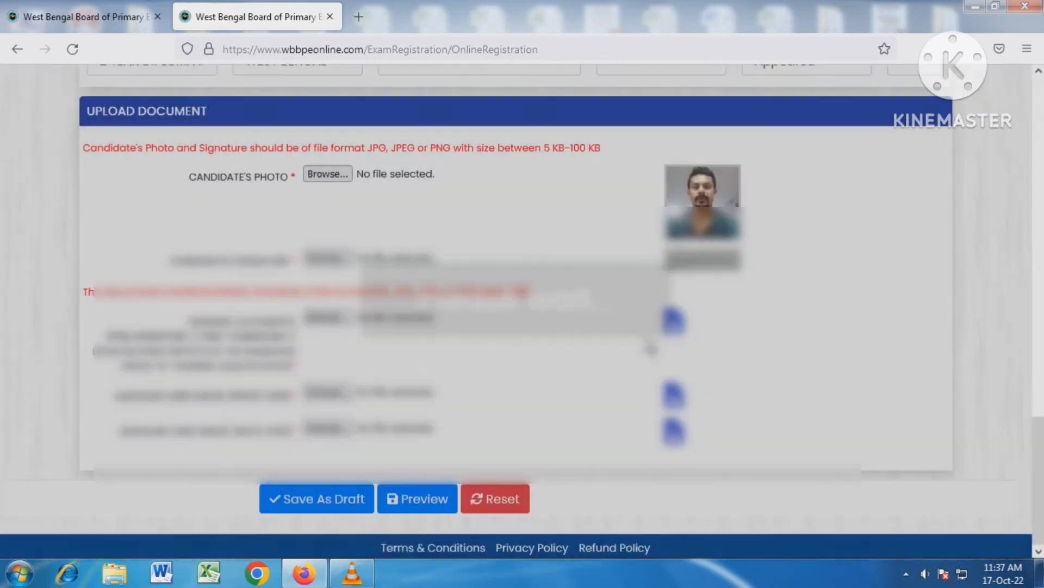
left_click(427, 501)
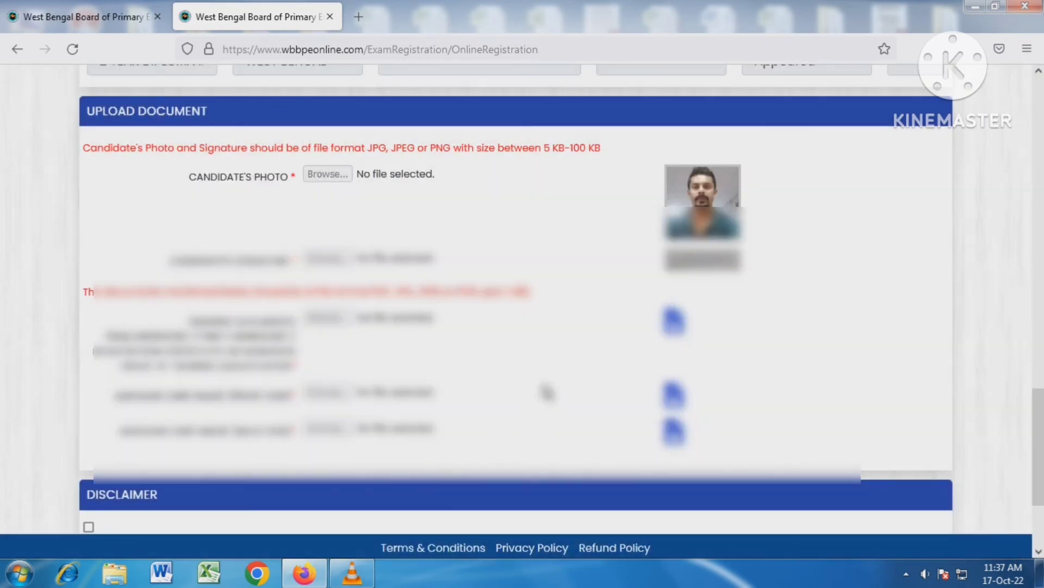
scroll(544, 379, "up", 20)
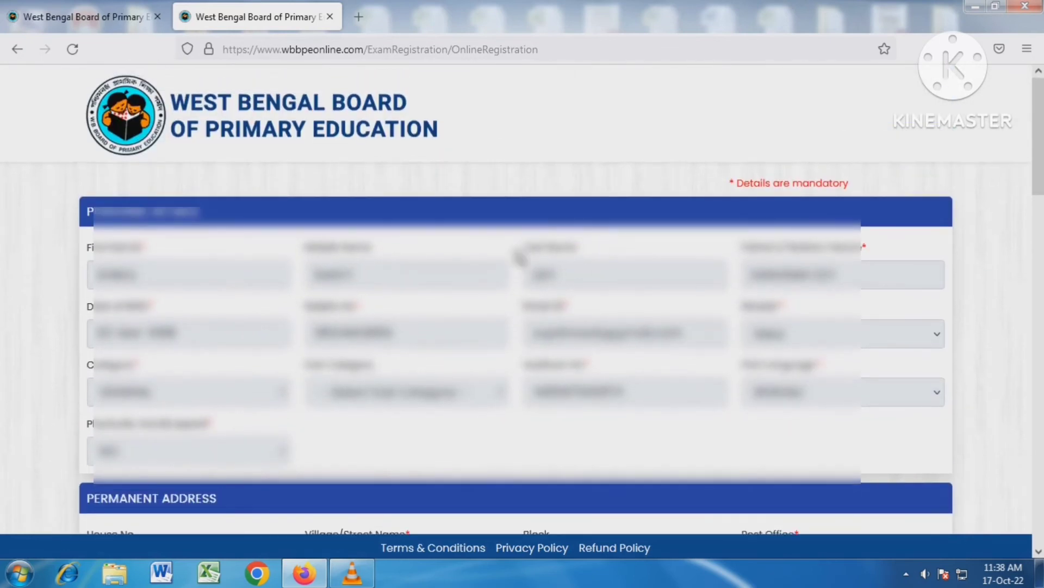
scroll(857, 322, "down", 7)
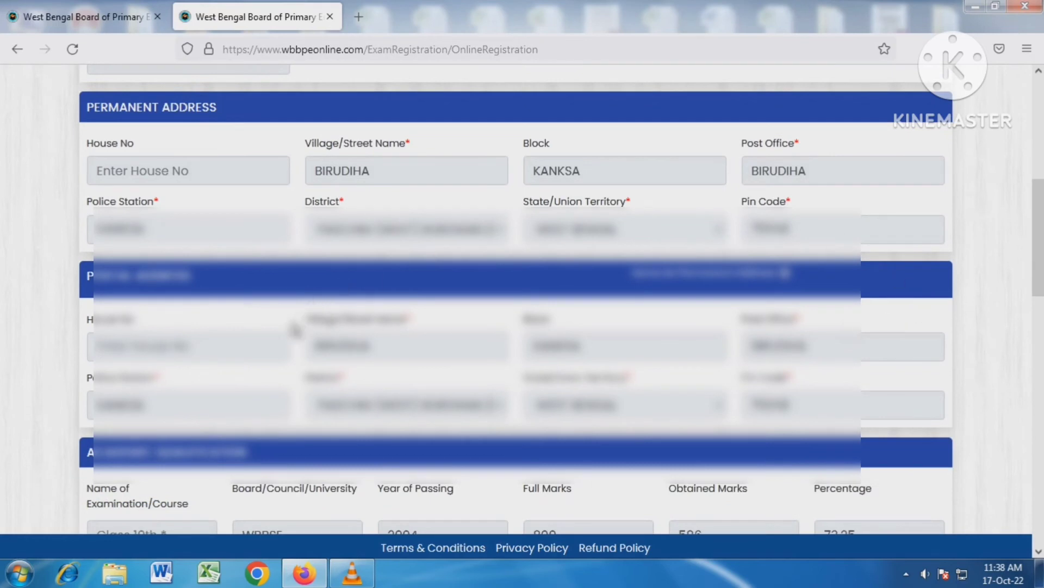
scroll(740, 383, "down", 3)
scroll(738, 386, "down", 4)
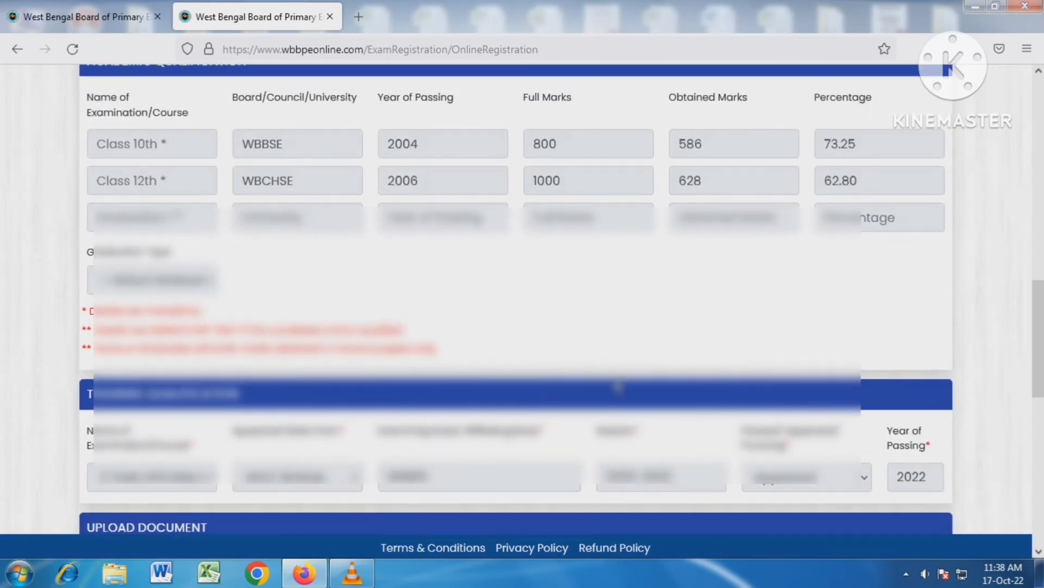
scroll(618, 384, "down", 5)
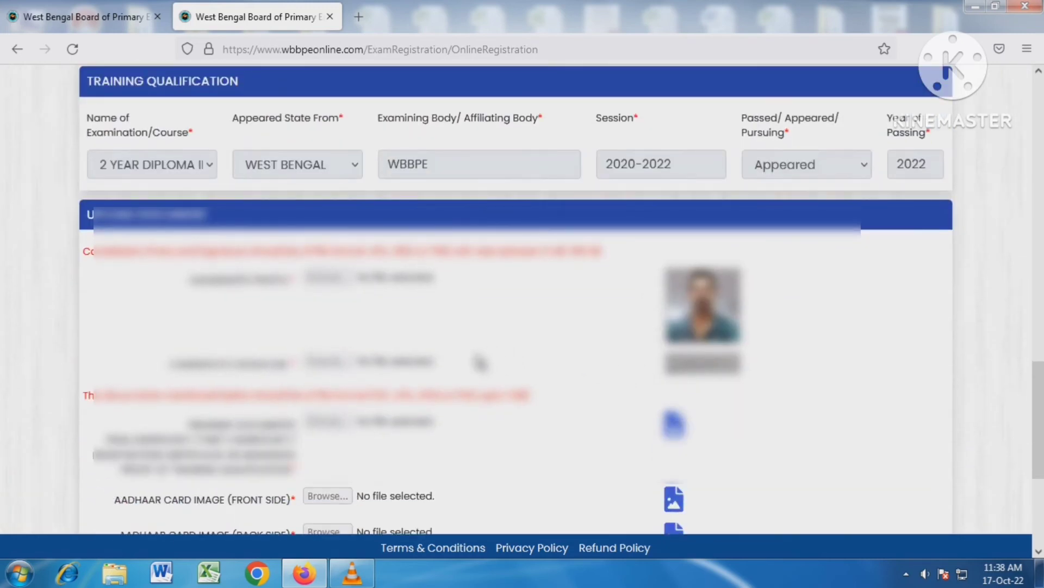
scroll(484, 362, "down", 4)
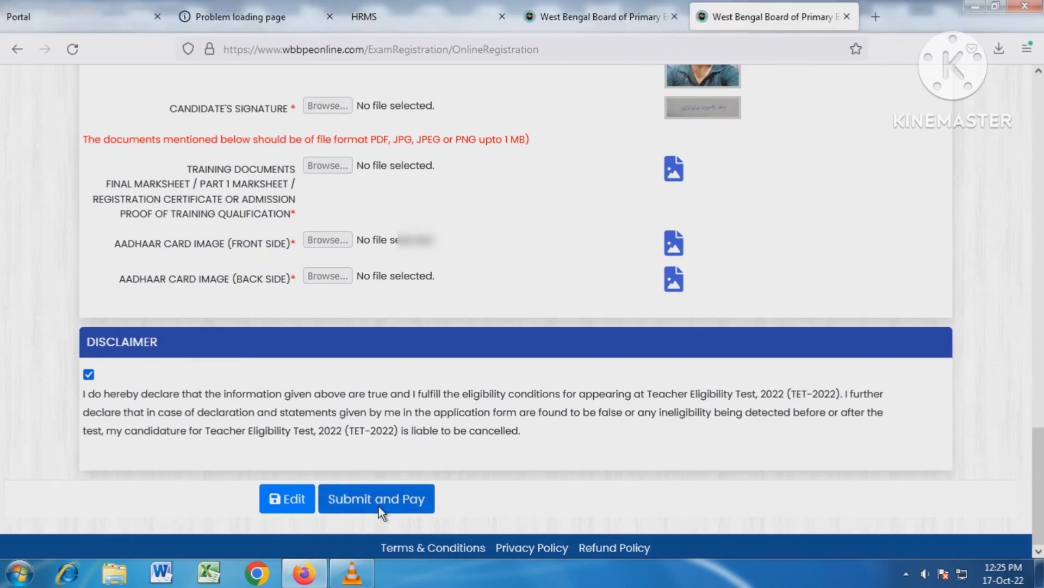
Submit the application and proceed to BillDesk to pay the ₹150.00 fee.
left_click(379, 503)
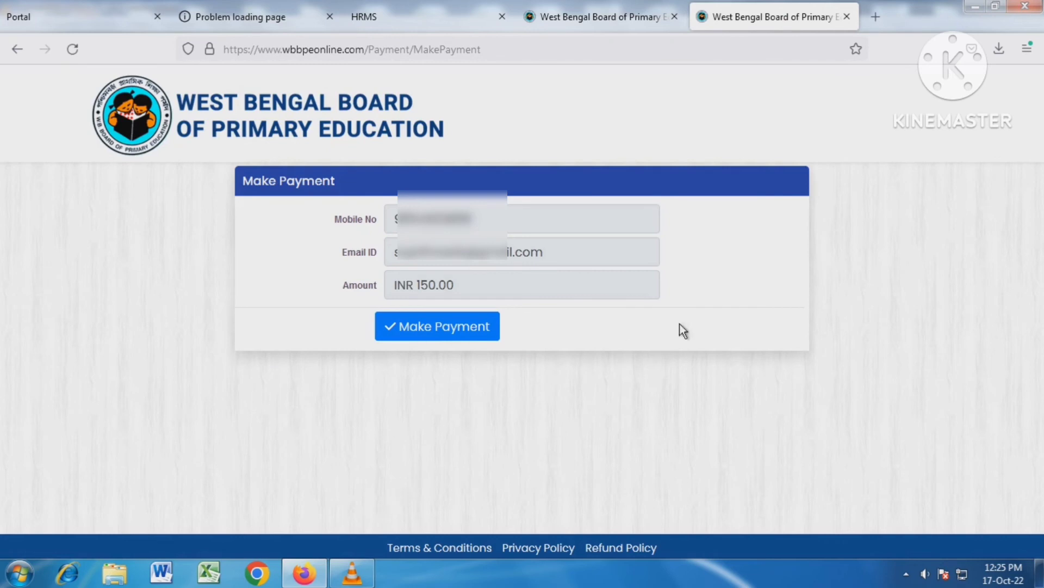
left_click(455, 337)
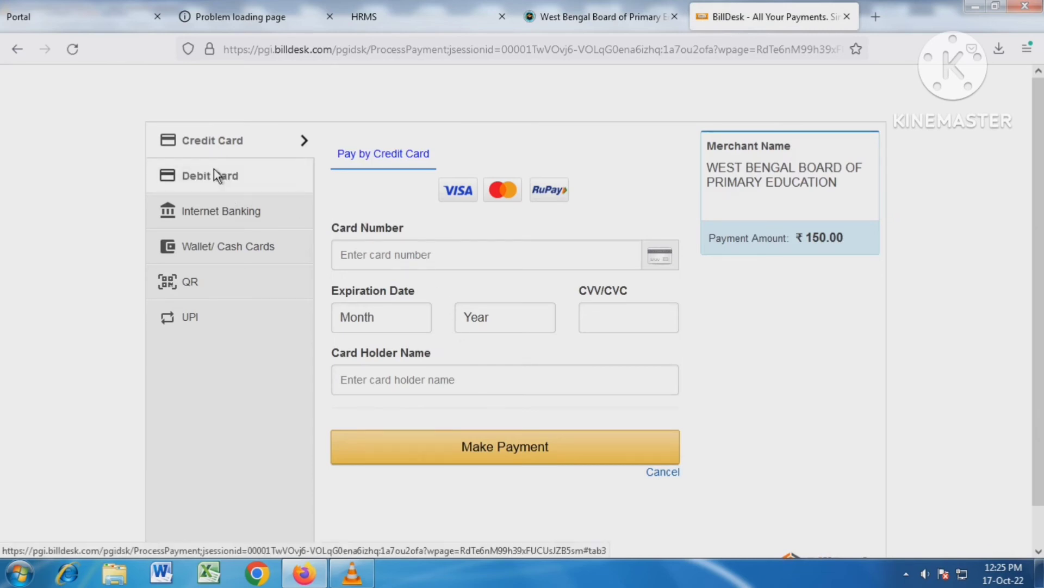
Try the card payment fields: card number, security code and card holder's name.
left_click(494, 261)
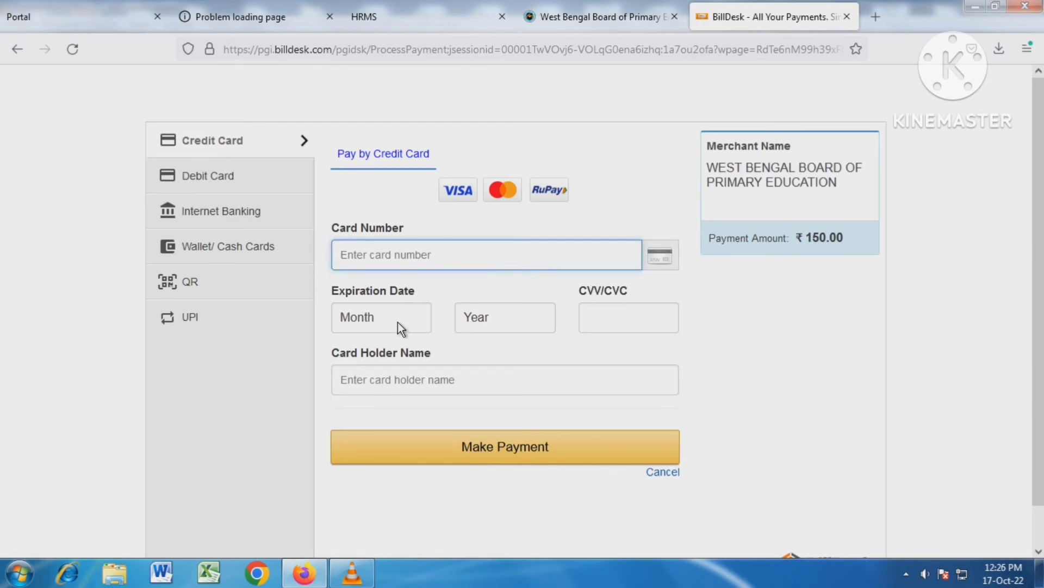
left_click(640, 322)
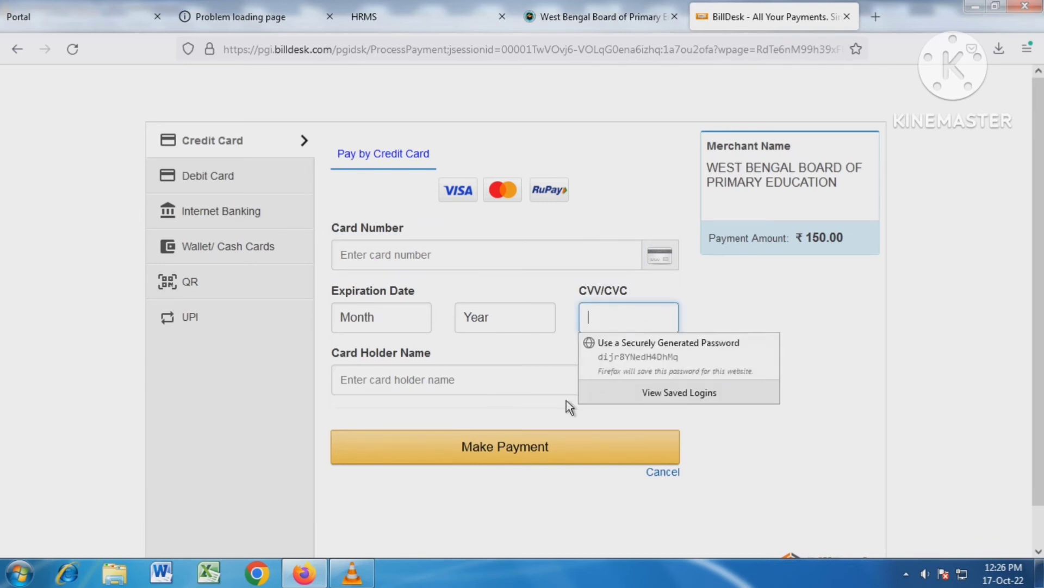
left_click(492, 383)
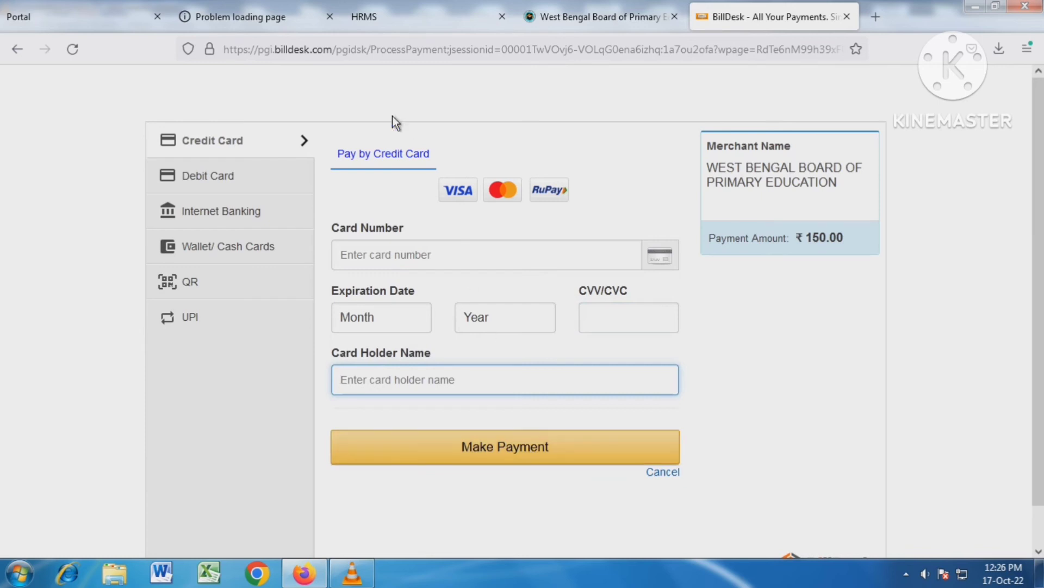
Switch to Internet Banking and browse the list of available banks.
left_click(247, 215)
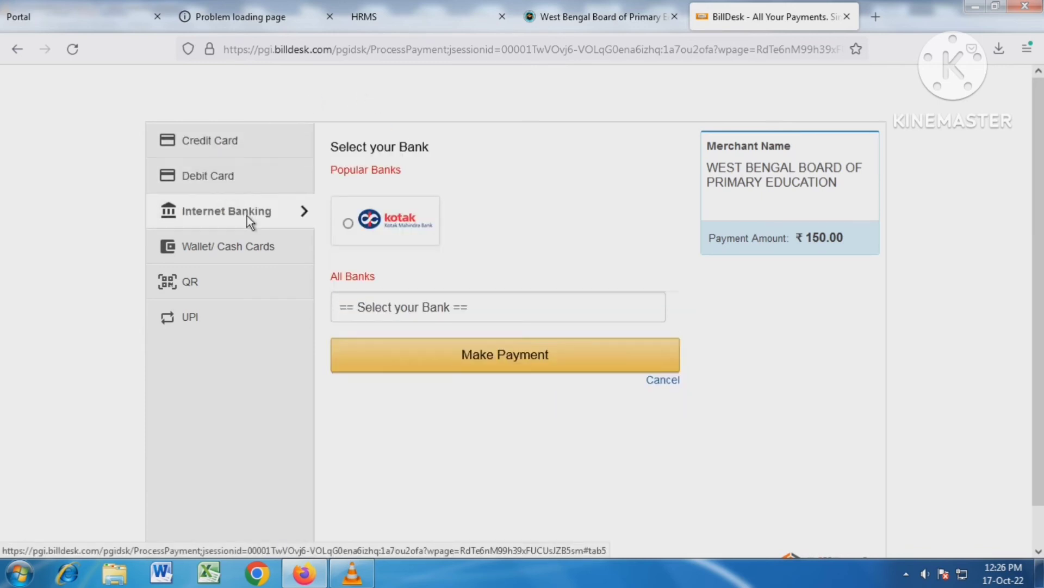
left_click(542, 314)
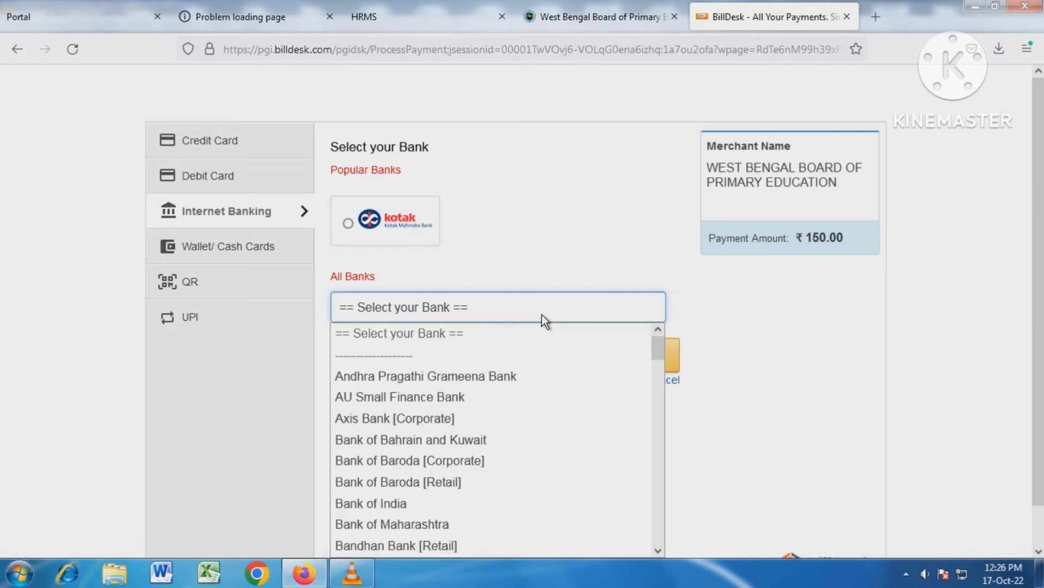
scroll(479, 419, "down", 5)
scroll(480, 419, "down", 10)
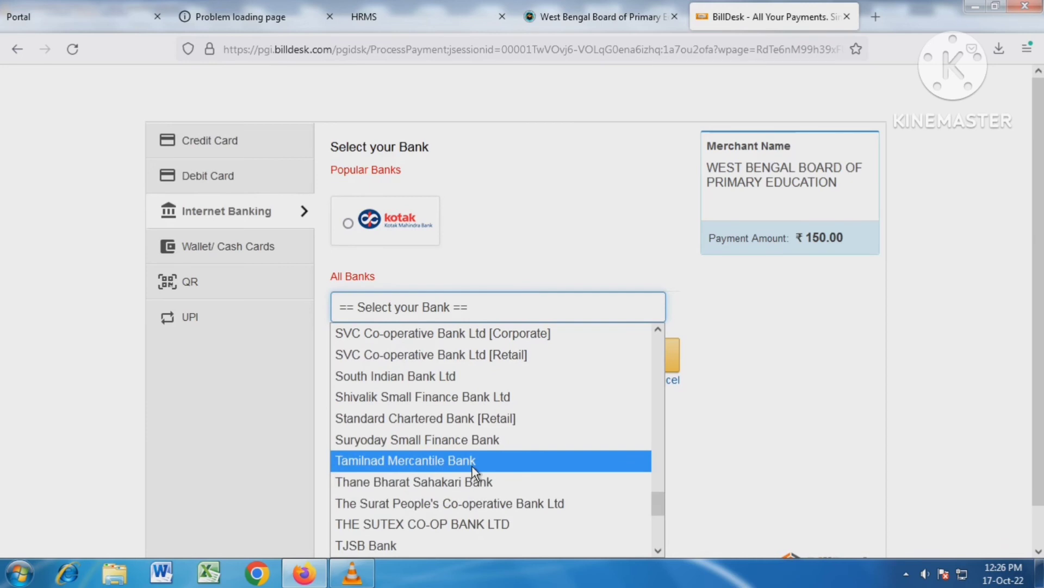
scroll(472, 466, "down", 4)
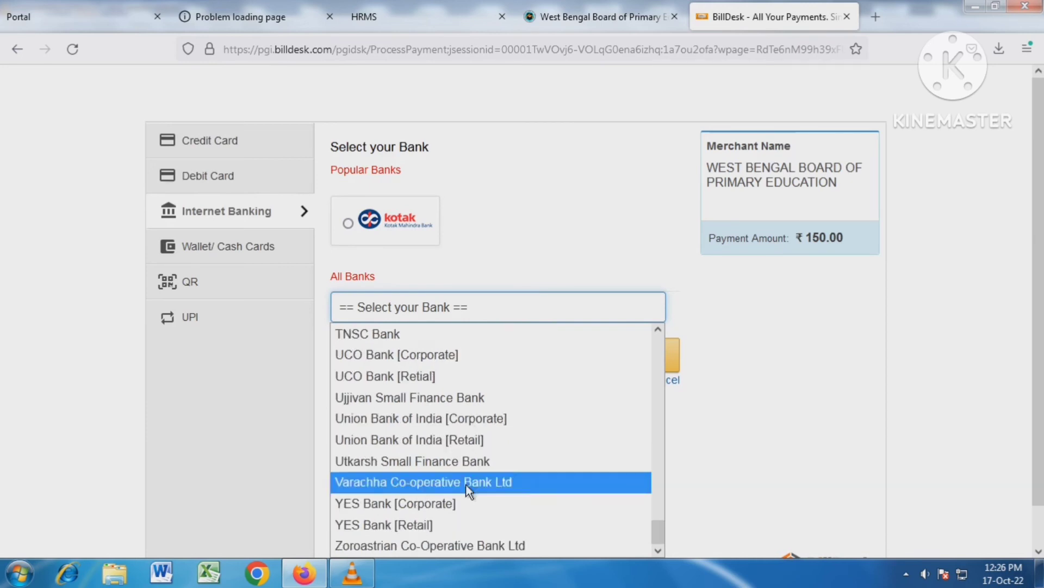
scroll(455, 511, "up", 4)
scroll(456, 478, "up", 2)
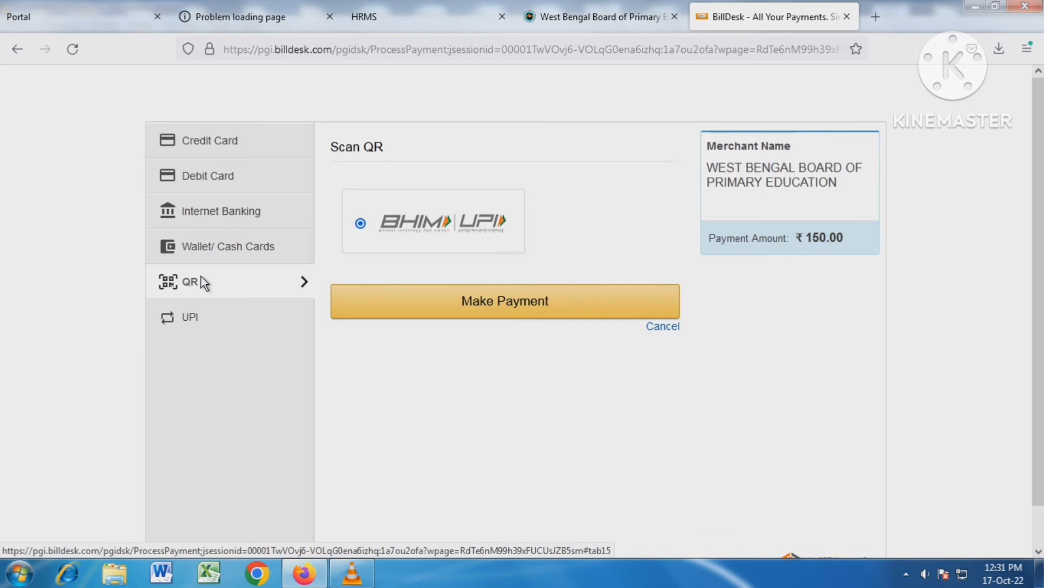
Start the QR payment and accept the ₹150.00 total with no convenience fee.
left_click(546, 308)
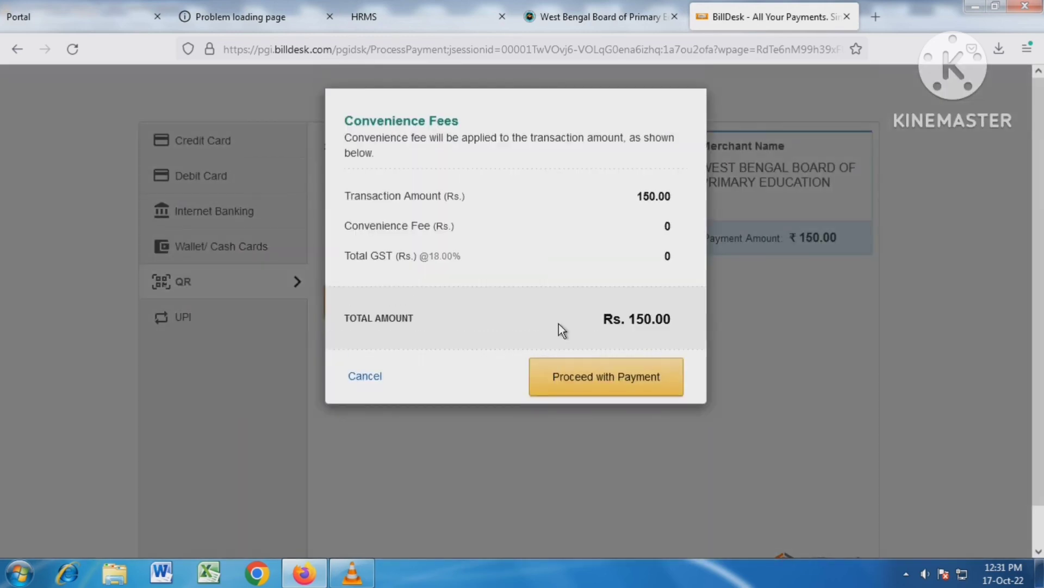
left_click(605, 379)
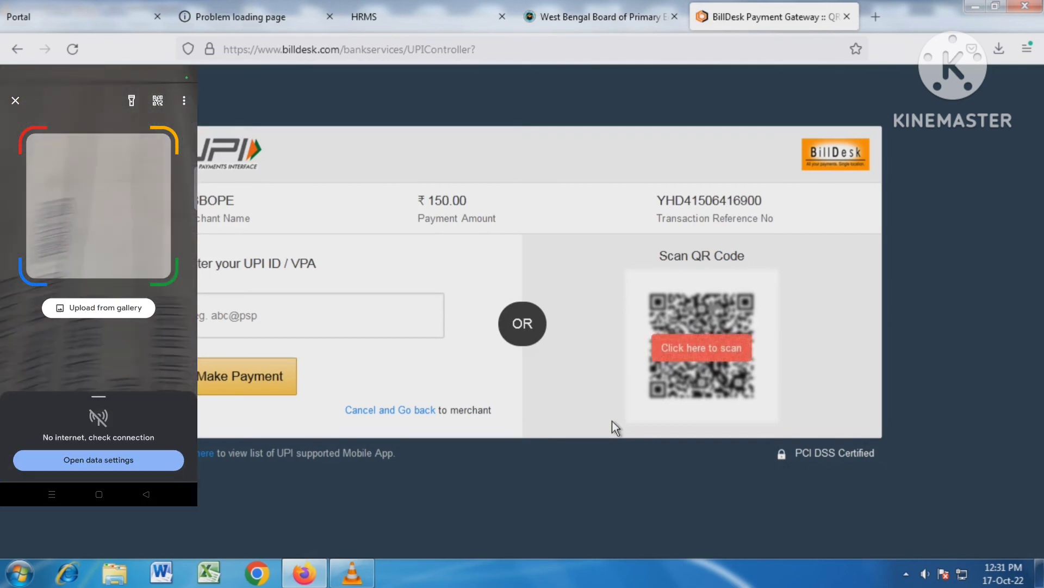
Reveal the UPI QR code, scan it with the phone, then load the Success acknowledgment.
left_click(738, 351)
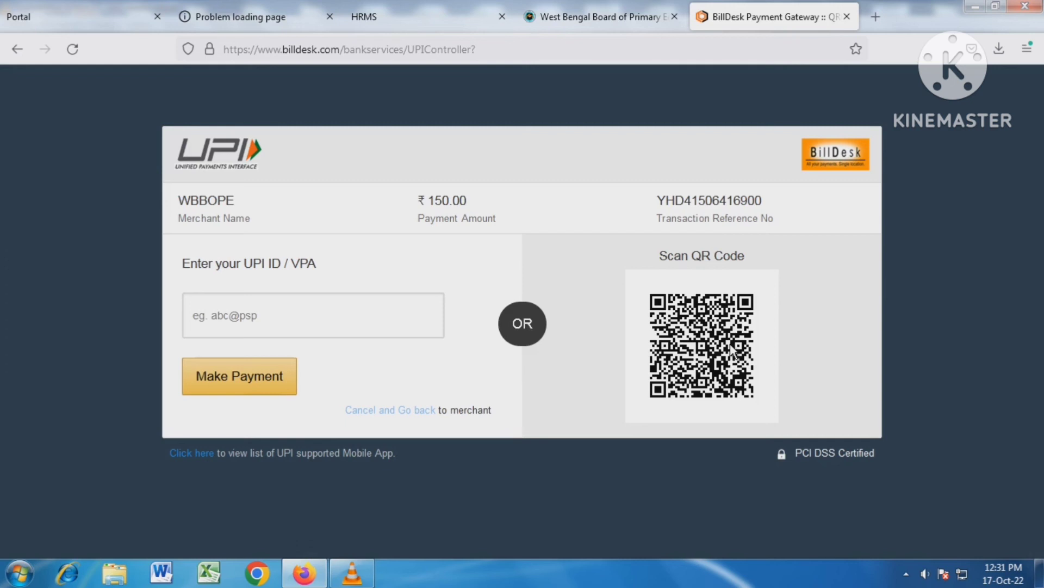
left_click(73, 49)
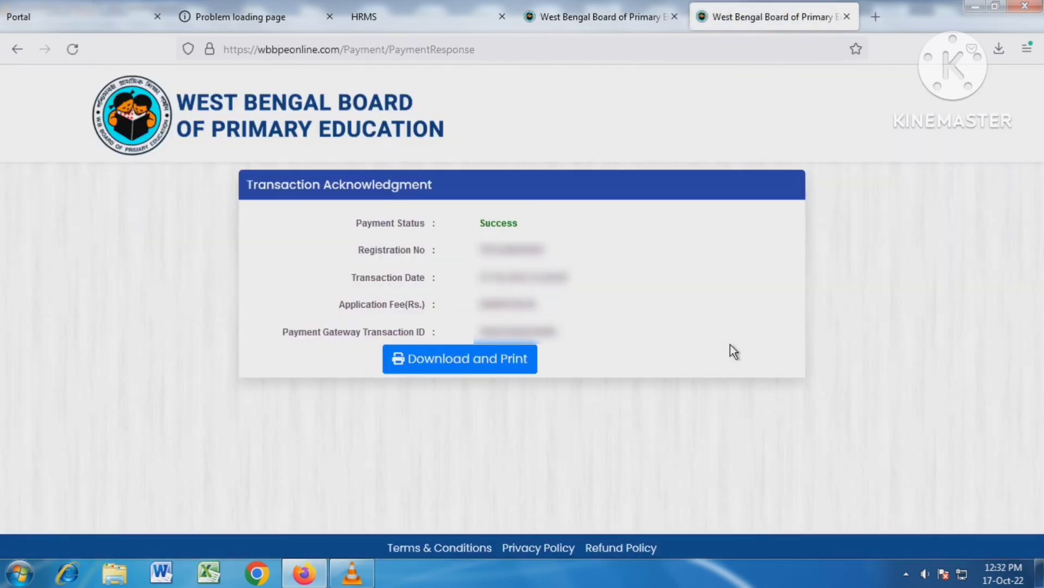
Print the transaction acknowledgment on the HP LaserJet 1020, then switch to the home tab.
left_click(504, 355)
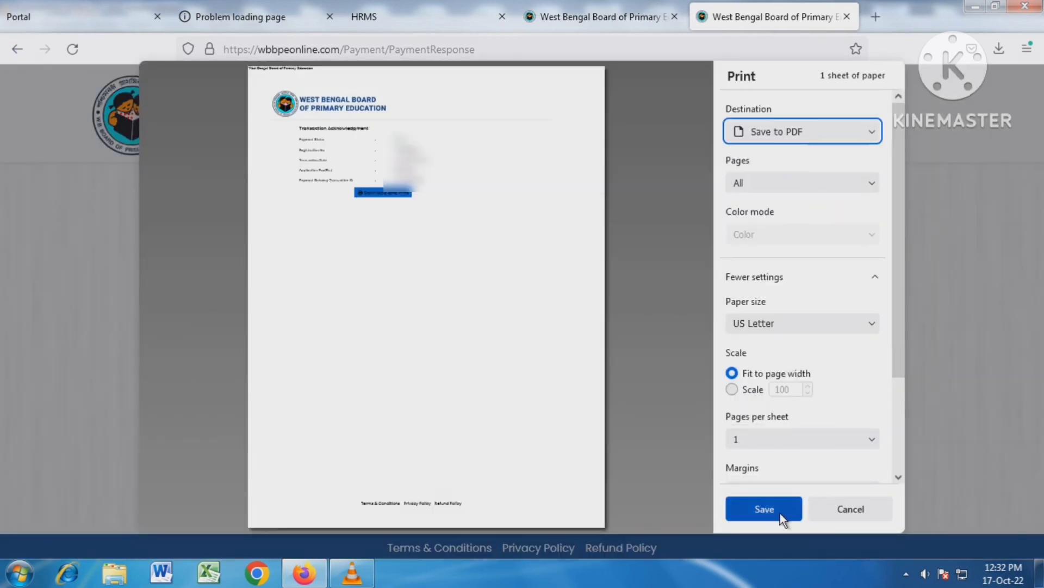
left_click(869, 133)
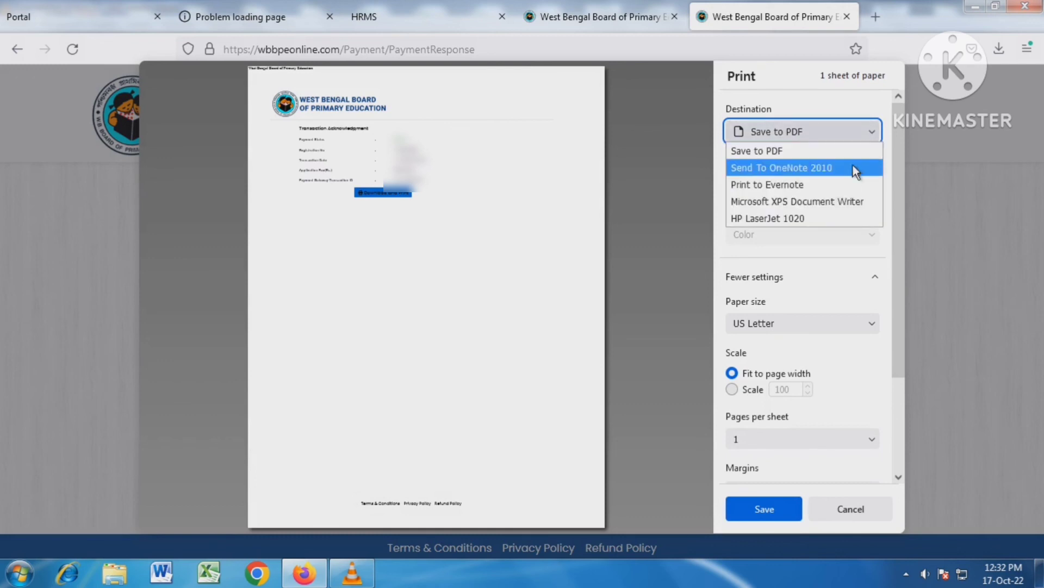
left_click(839, 217)
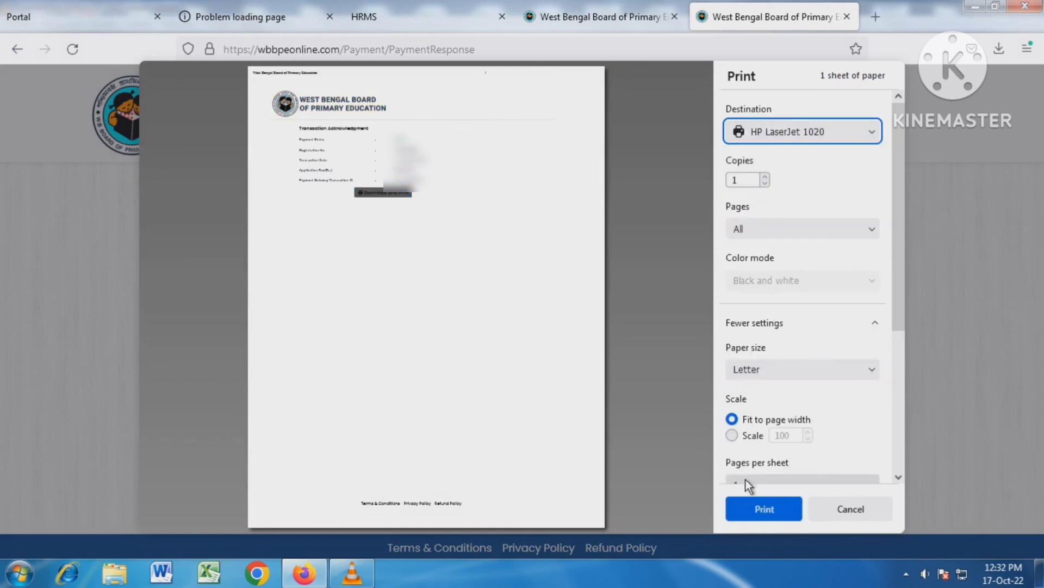
left_click(758, 510)
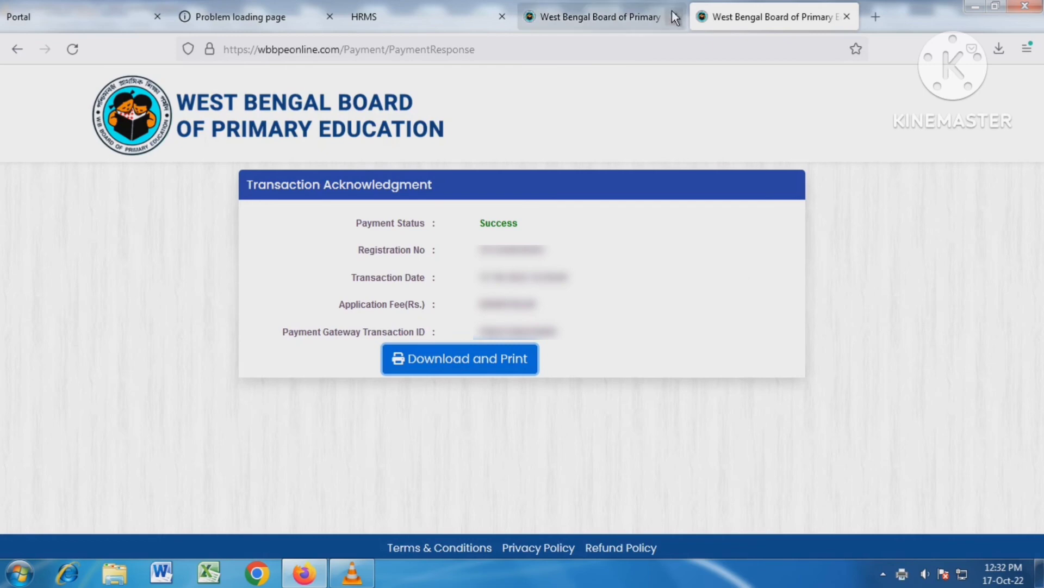
left_click(631, 17)
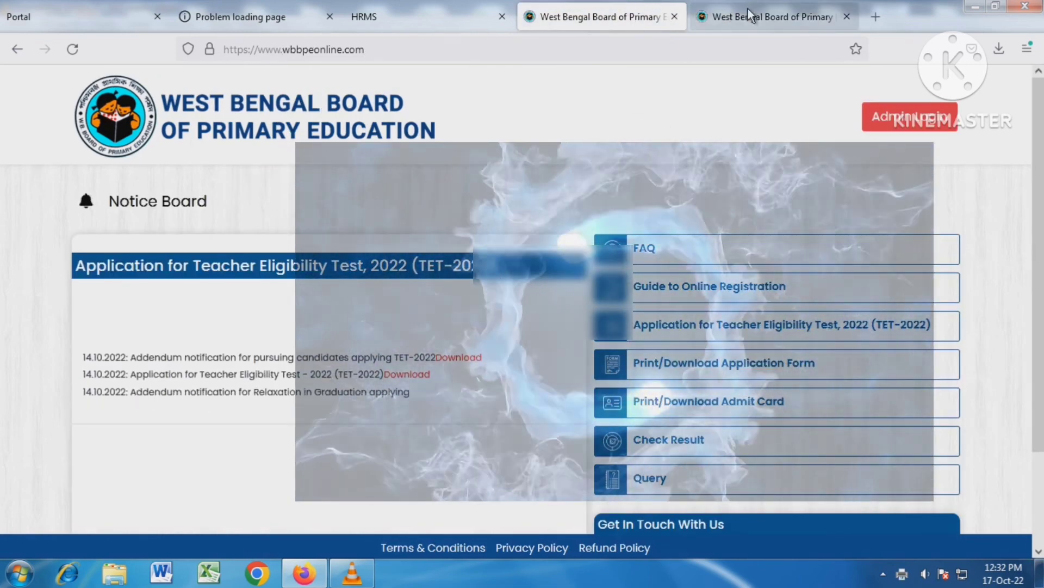